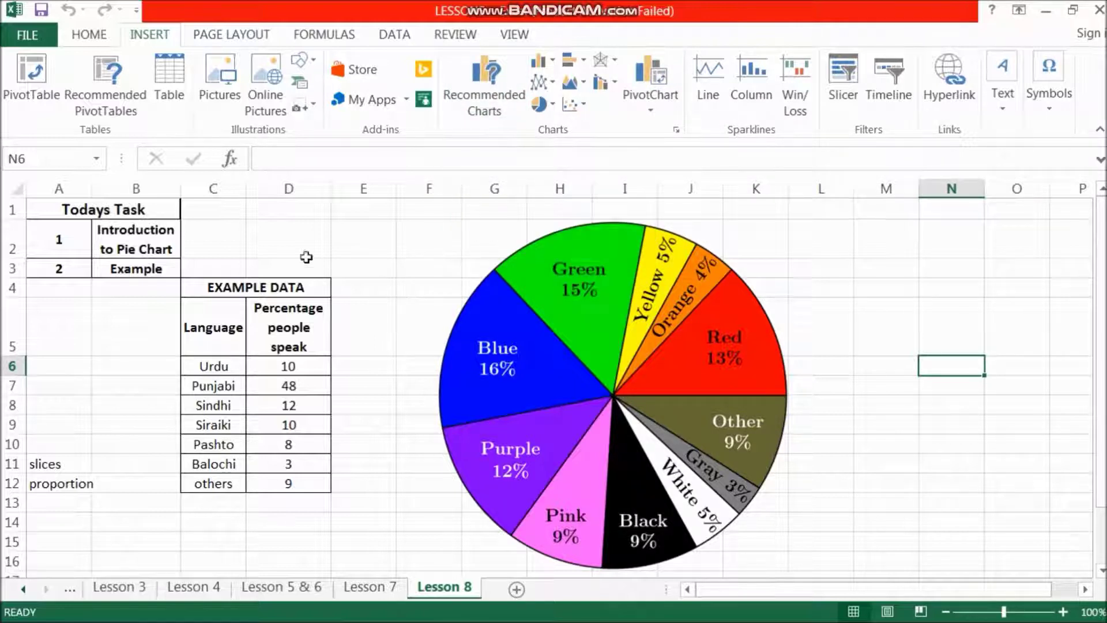
Review the Introduction and Example tasks and select the sample pie chart picture
click(146, 243)
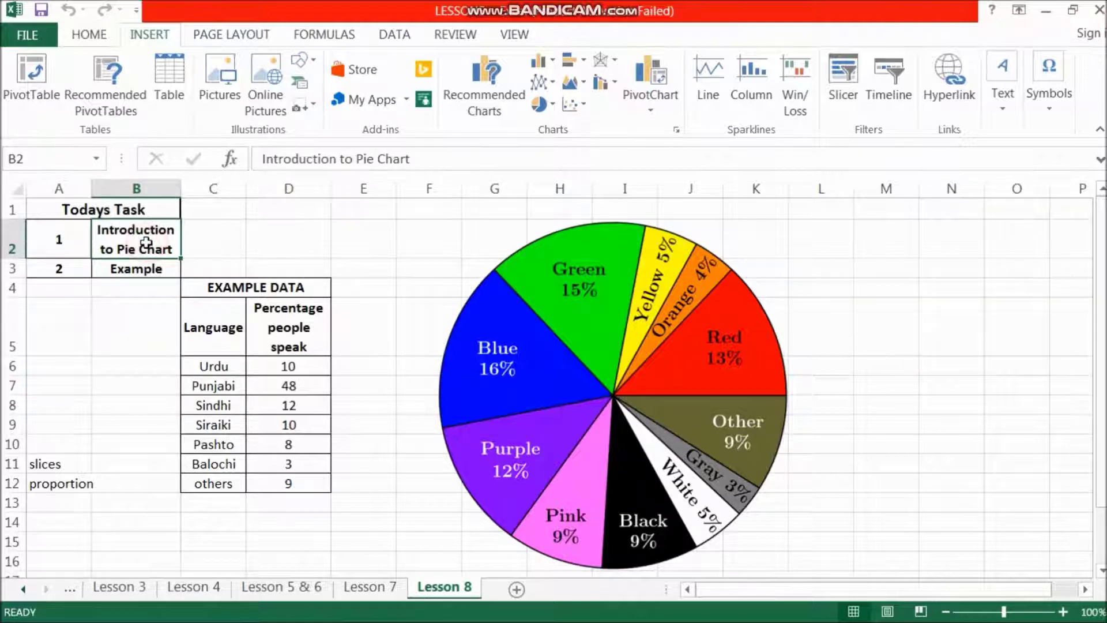
click(141, 271)
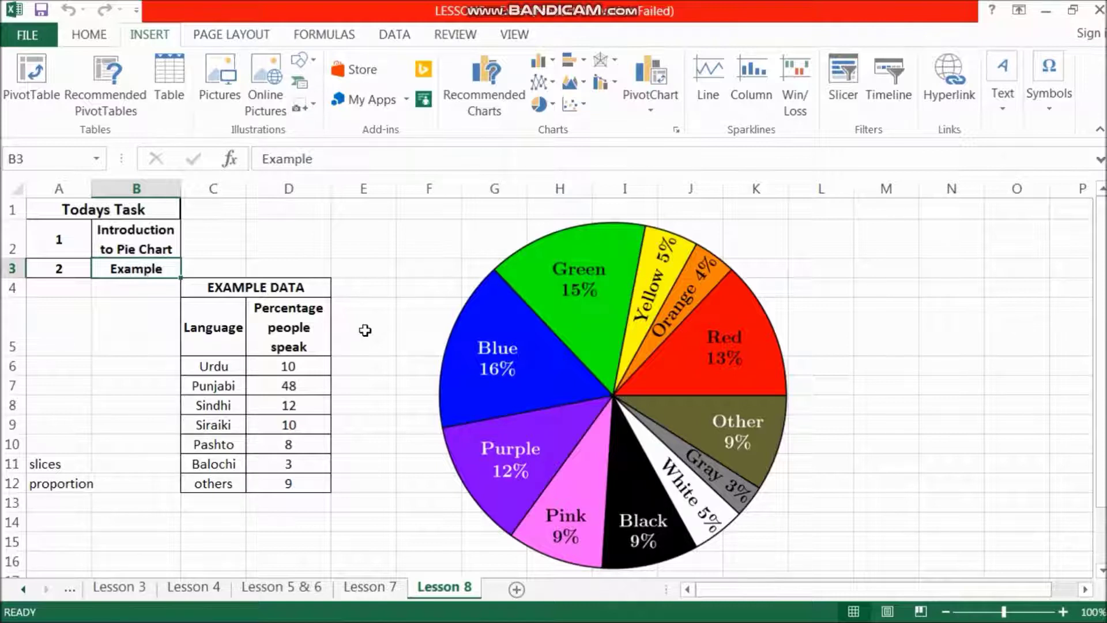
click(565, 336)
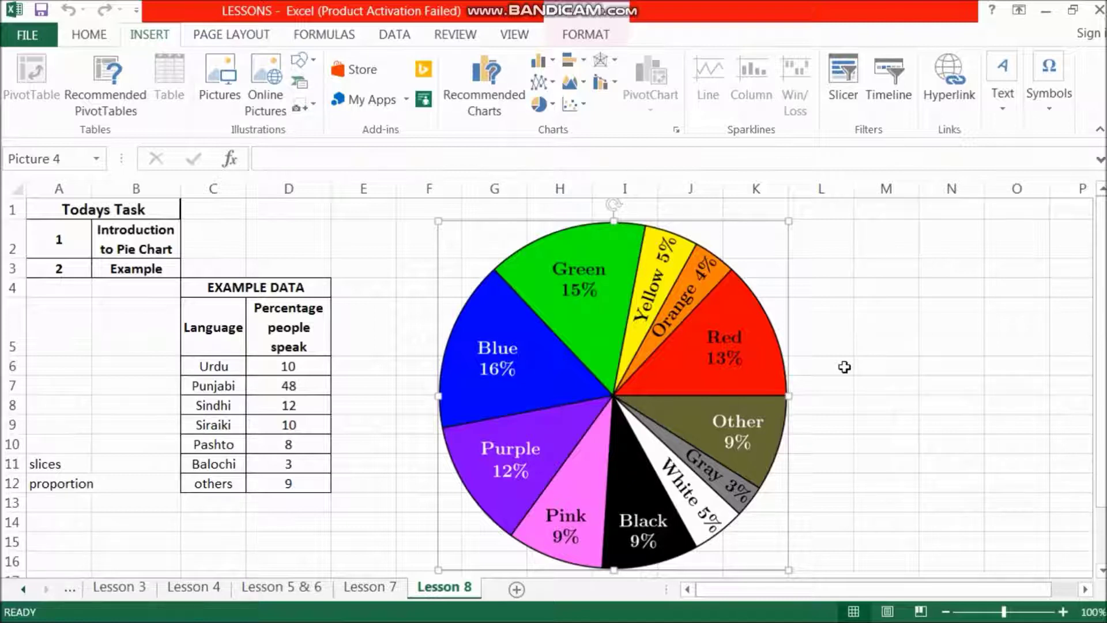
click(594, 340)
click(962, 422)
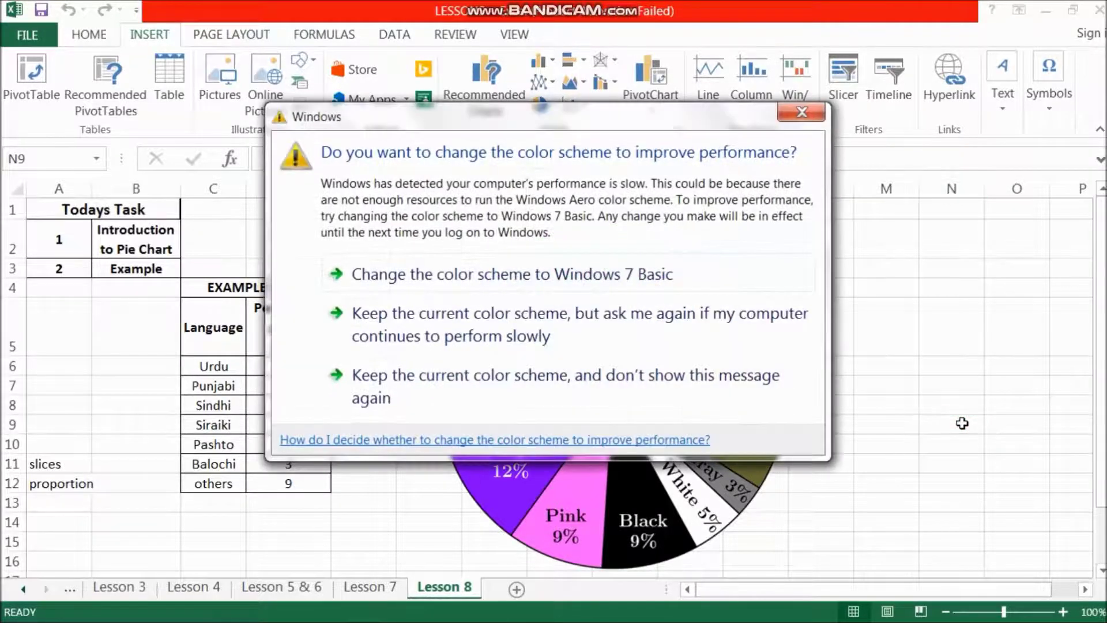
click(803, 113)
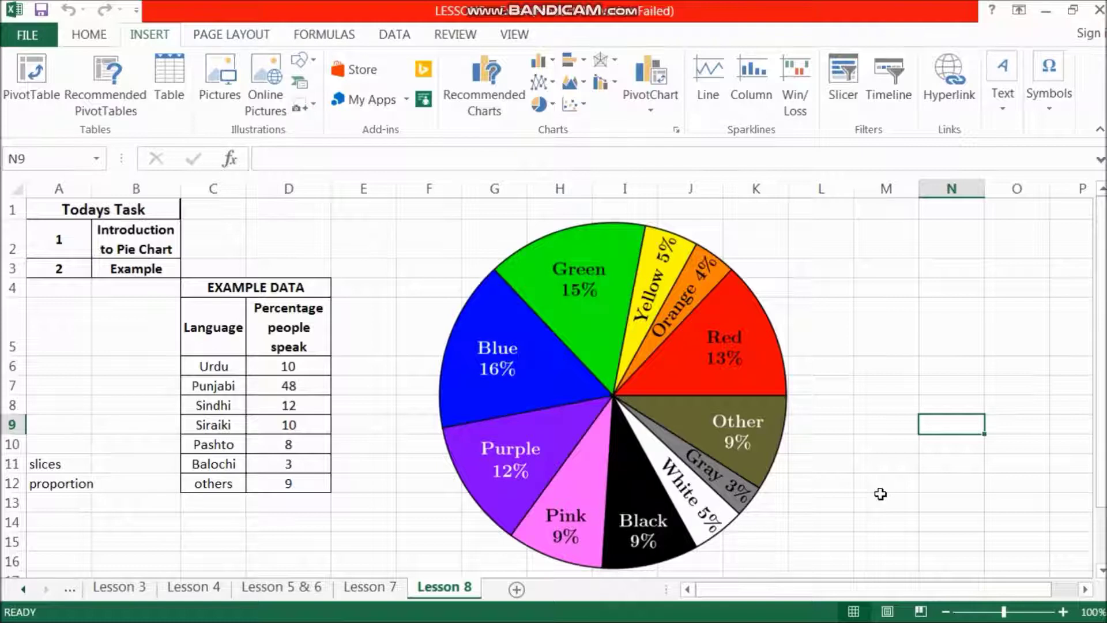
Drag the sample pie chart picture down the sheet, then select cells D5, D6 and C6
click(692, 350)
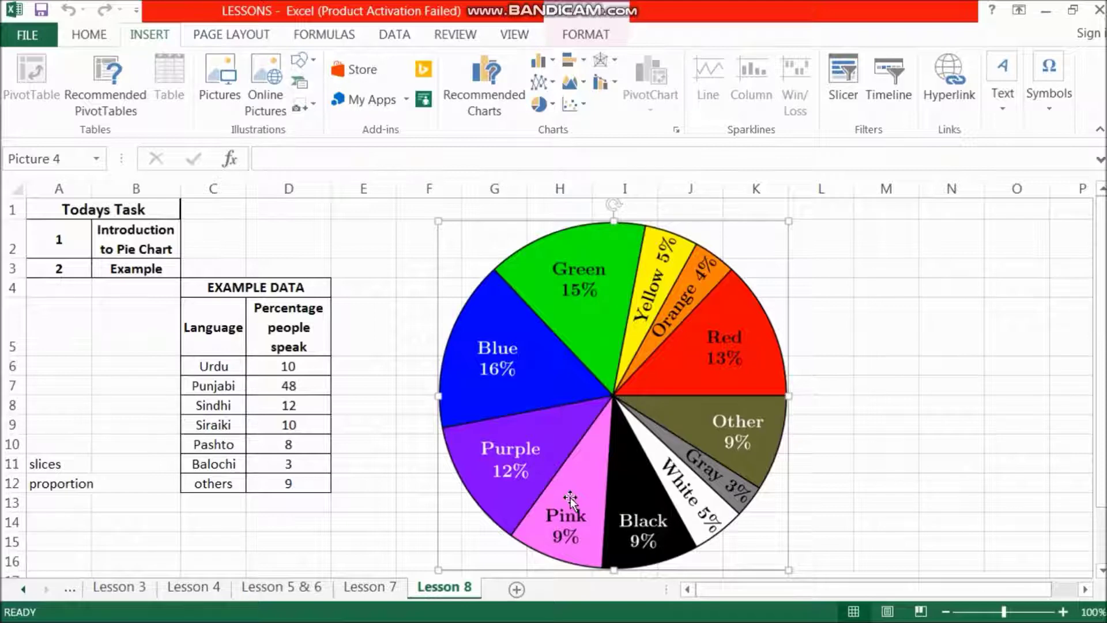
drag(610, 247, 602, 576)
drag(1101, 412, 1102, 266)
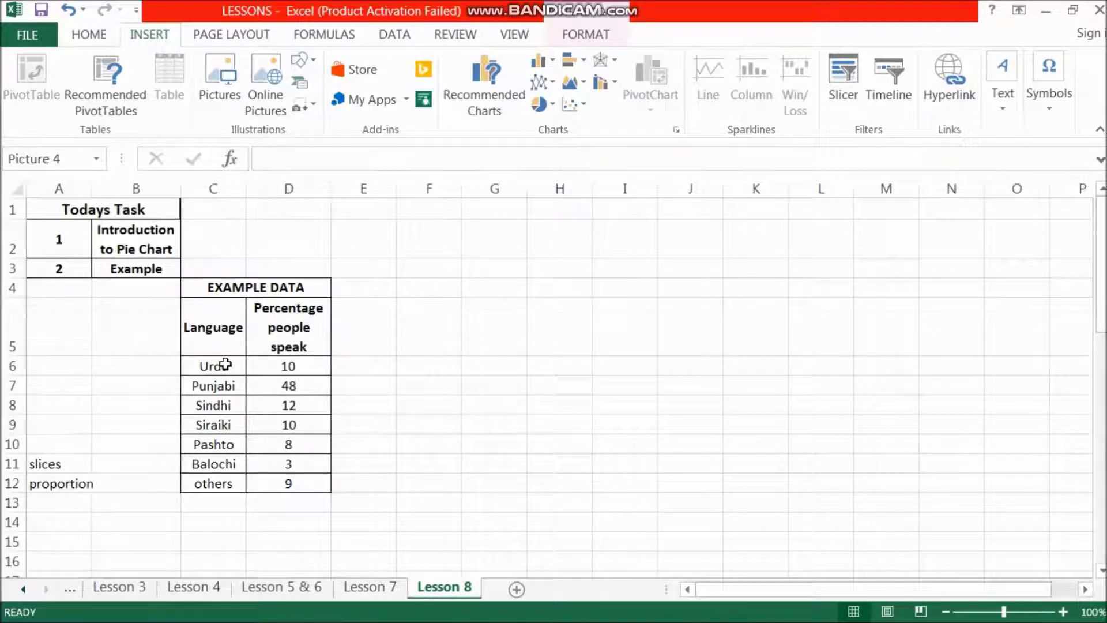
click(287, 344)
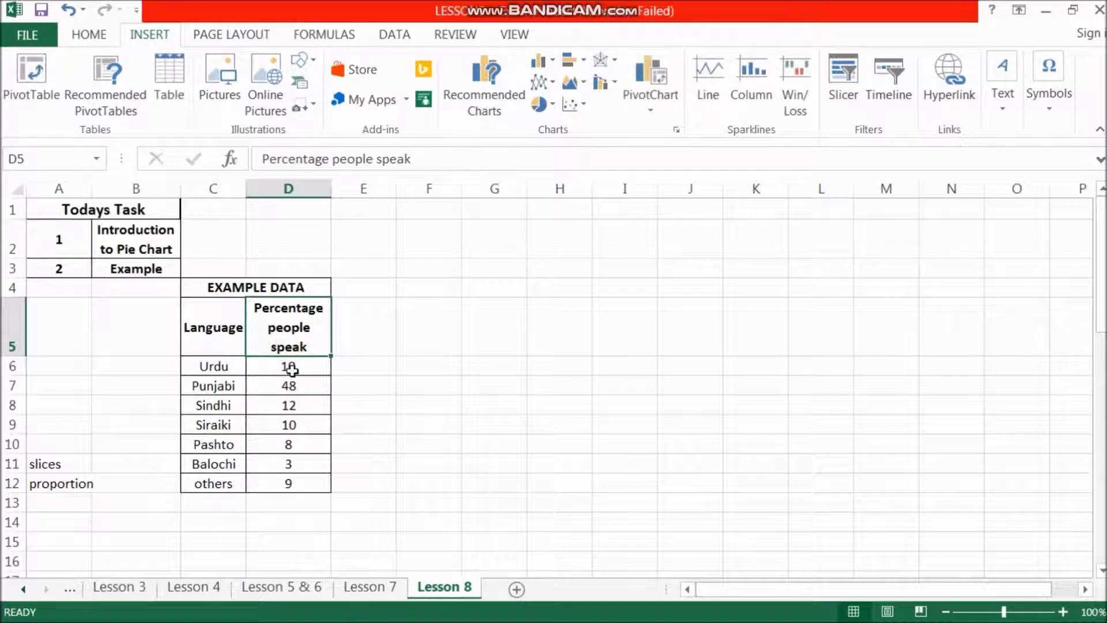
click(291, 370)
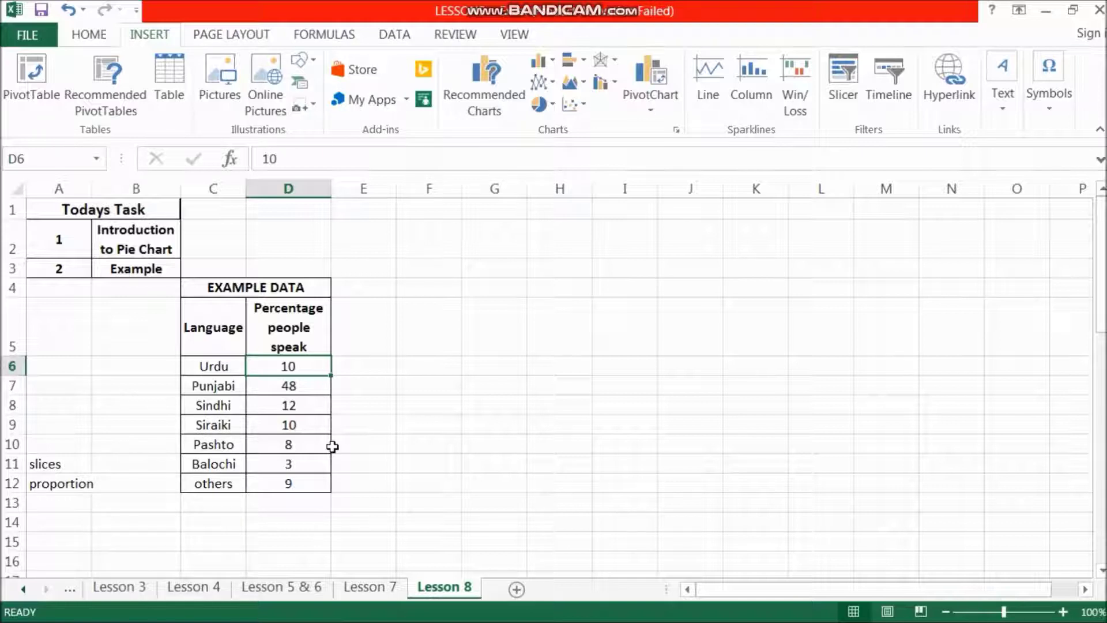
click(222, 363)
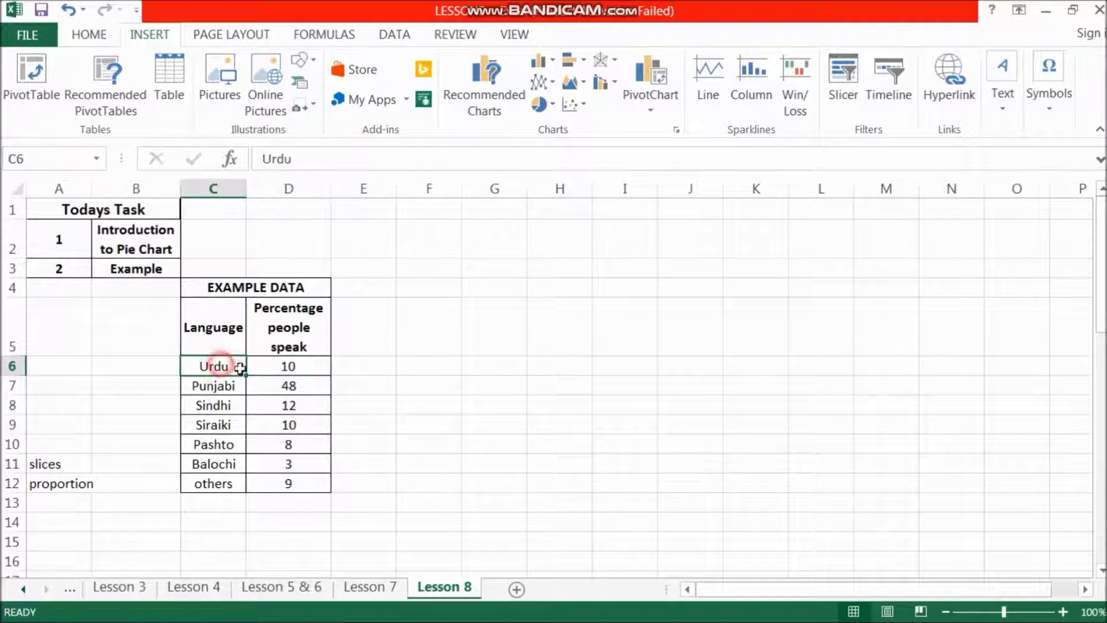
Insert a 2-D pie chart from the languages and percentages in C6:D12
drag(237, 366, 288, 483)
click(791, 117)
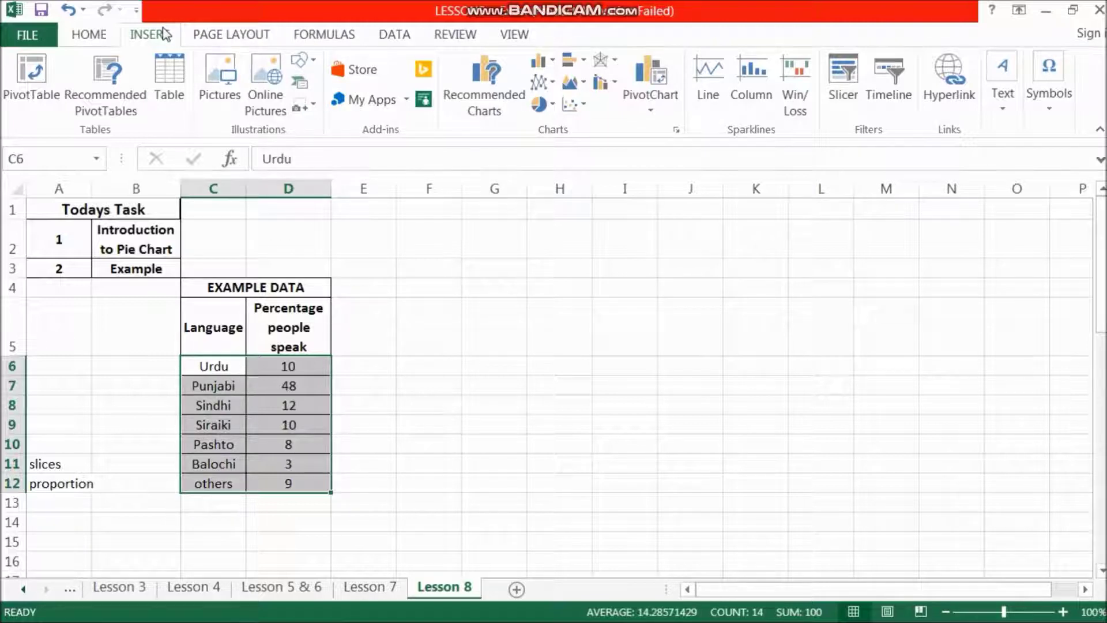
click(553, 105)
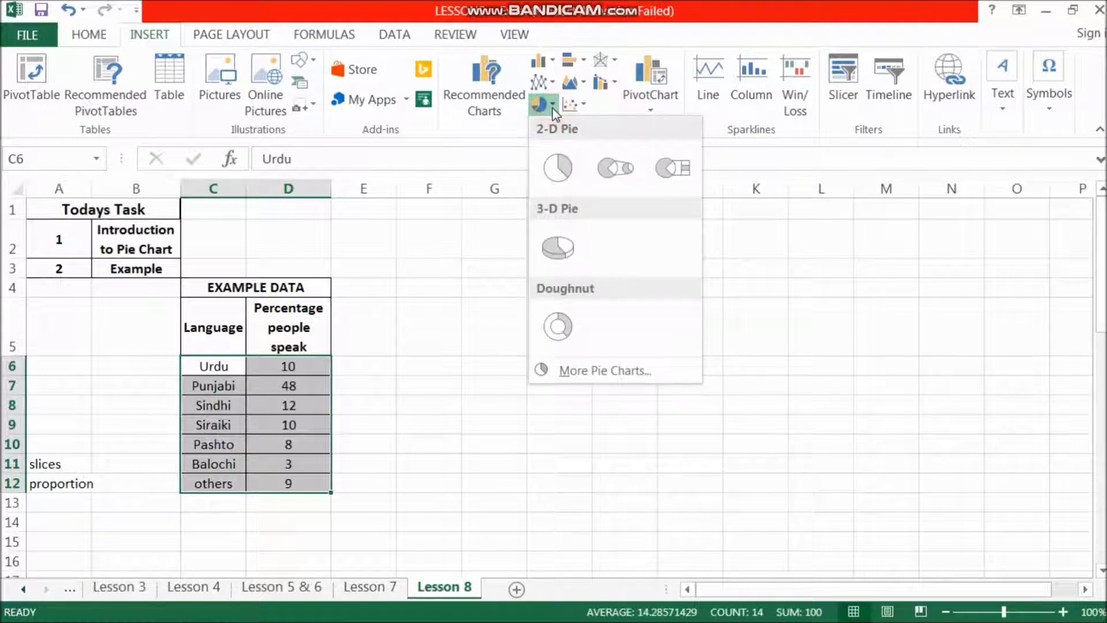
click(558, 168)
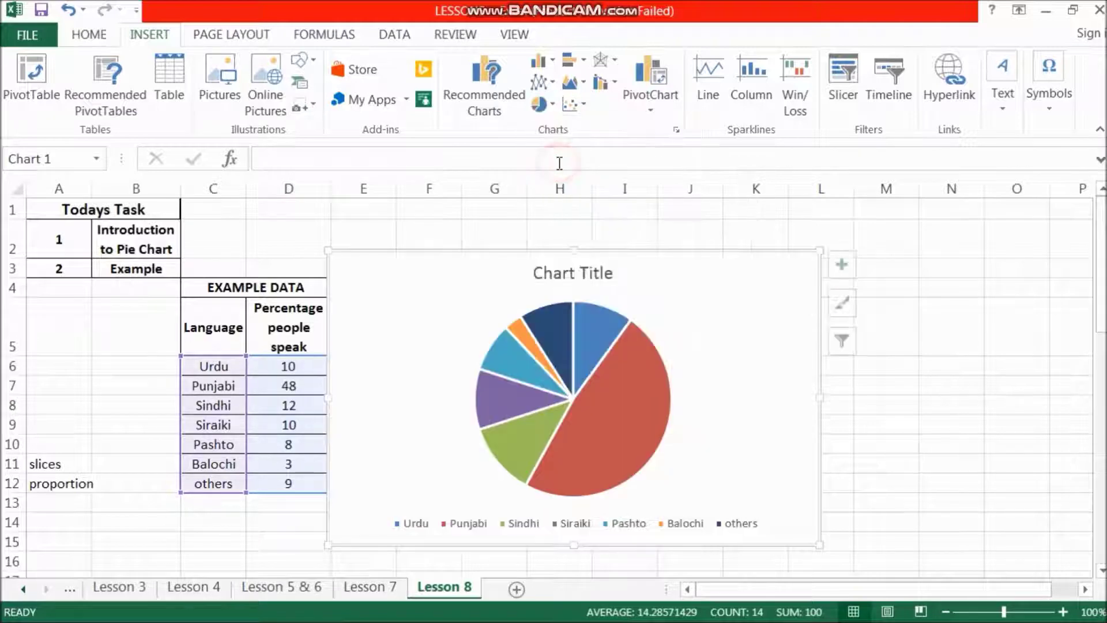
Nudge the pie chart right and change its title to 'Languages in Pakistan'
click(646, 298)
mouse_move(679, 288)
mouse_down()
mouse_move(683, 296)
mouse_move(752, 264)
mouse_up()
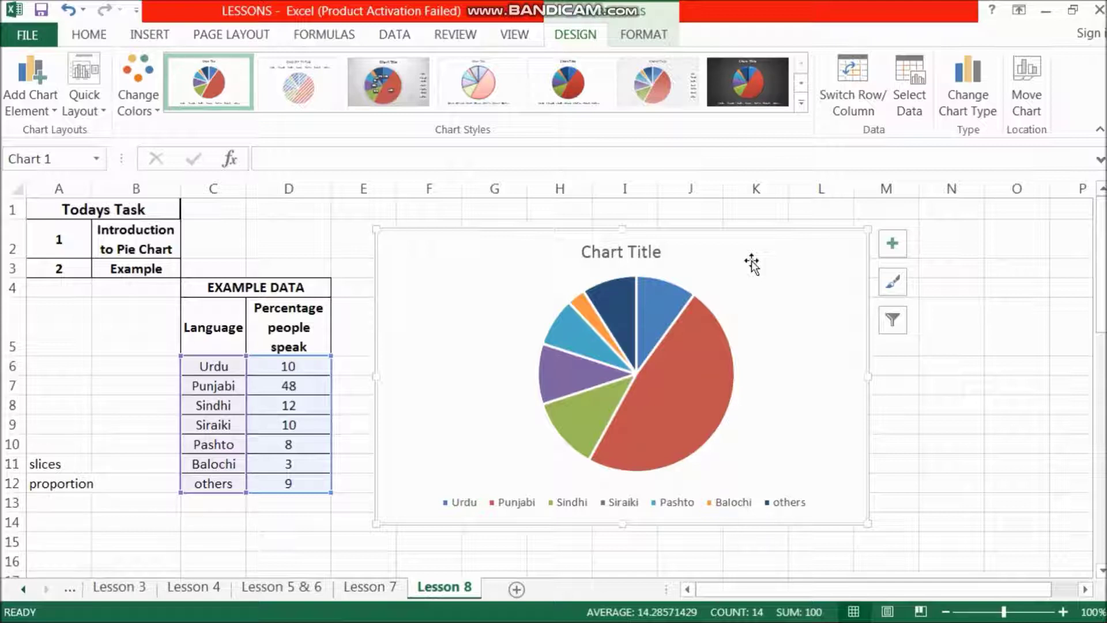
click(659, 252)
drag(661, 252, 573, 252)
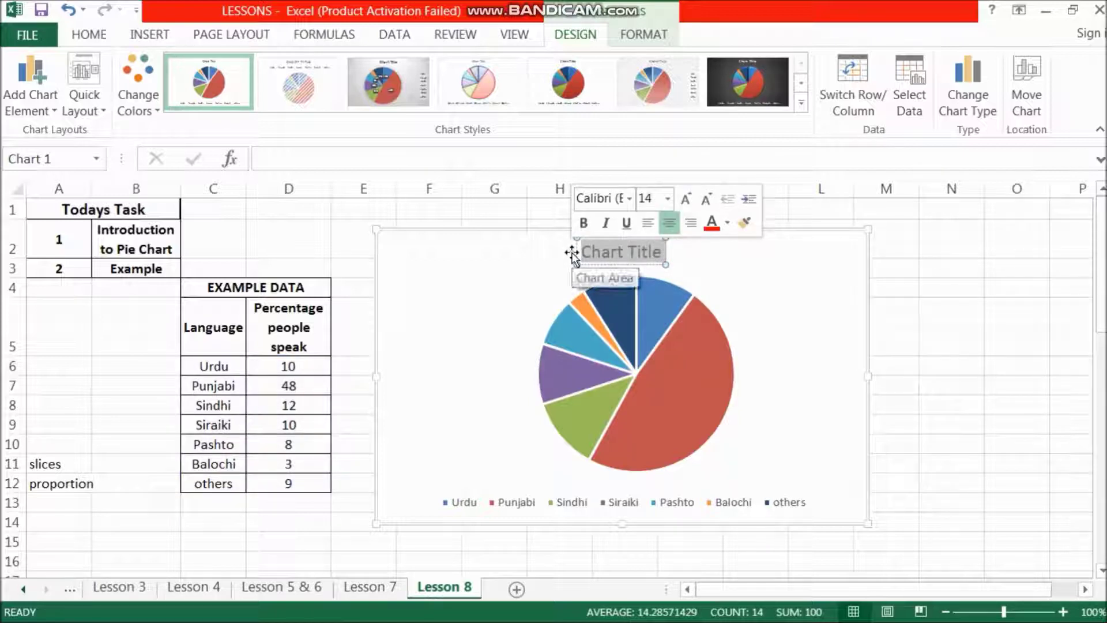
text(Langu)
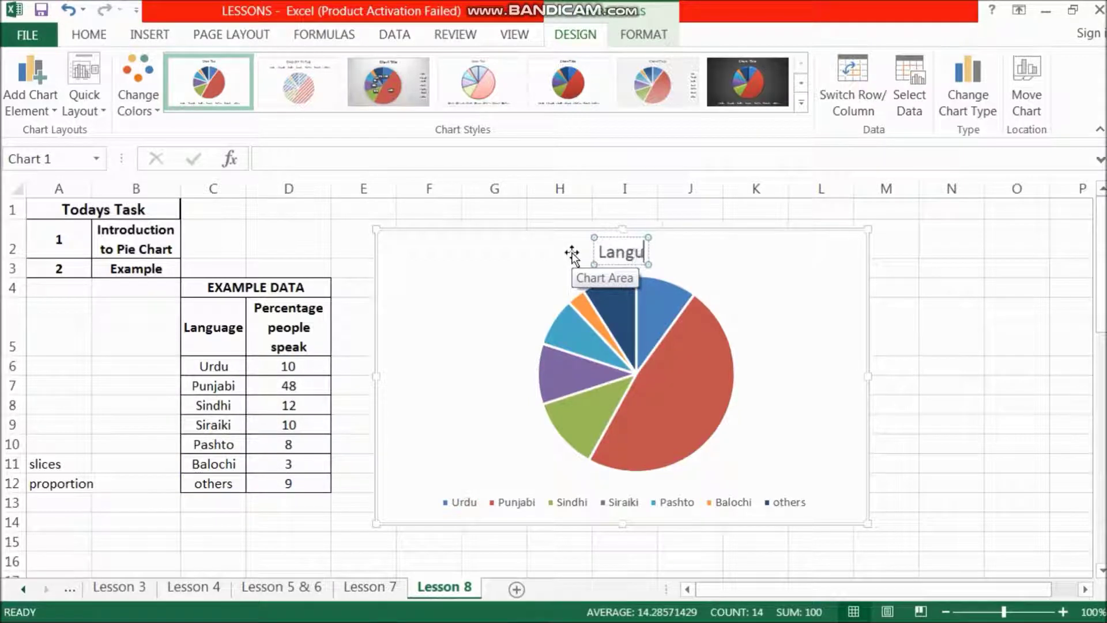
text(age)
key(BackSpace)
key(BackSpace)
key(BackSpace)
text(sge)
key(BackSpace)
key(BackSpace)
key(BackSpace)
key(BackSpace)
text(uages in Pakistan)
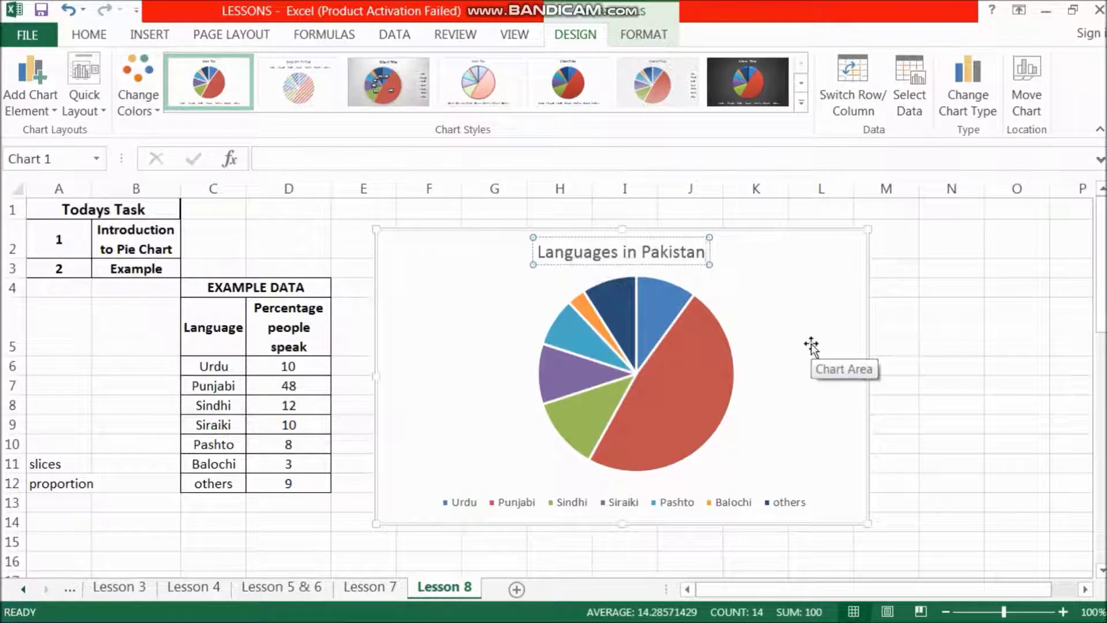
click(811, 345)
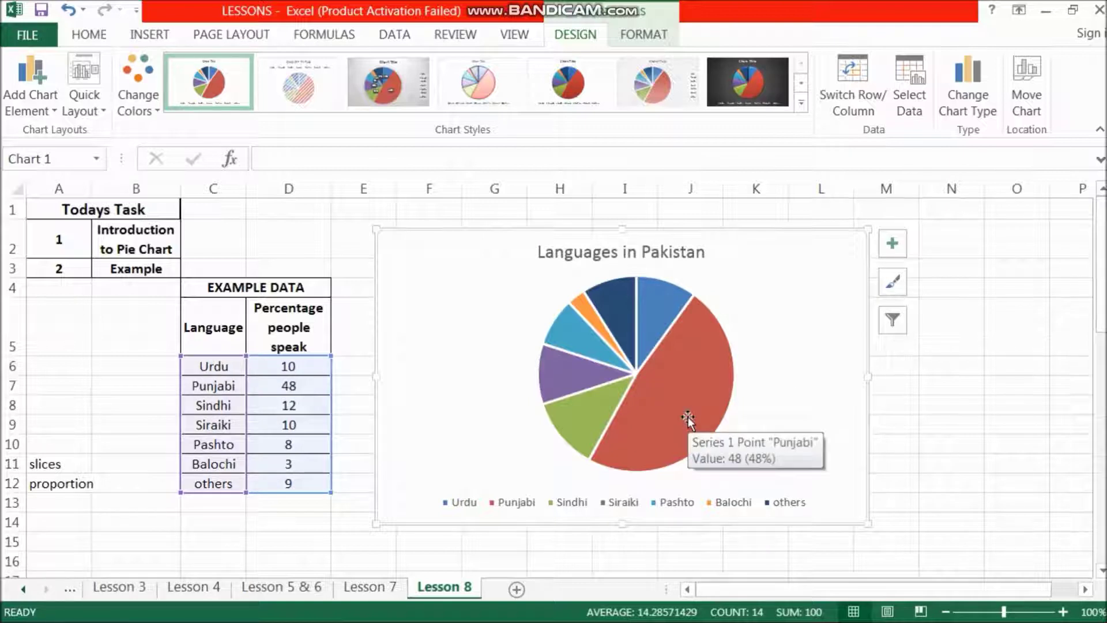
mouse_move(687, 419)
click(531, 507)
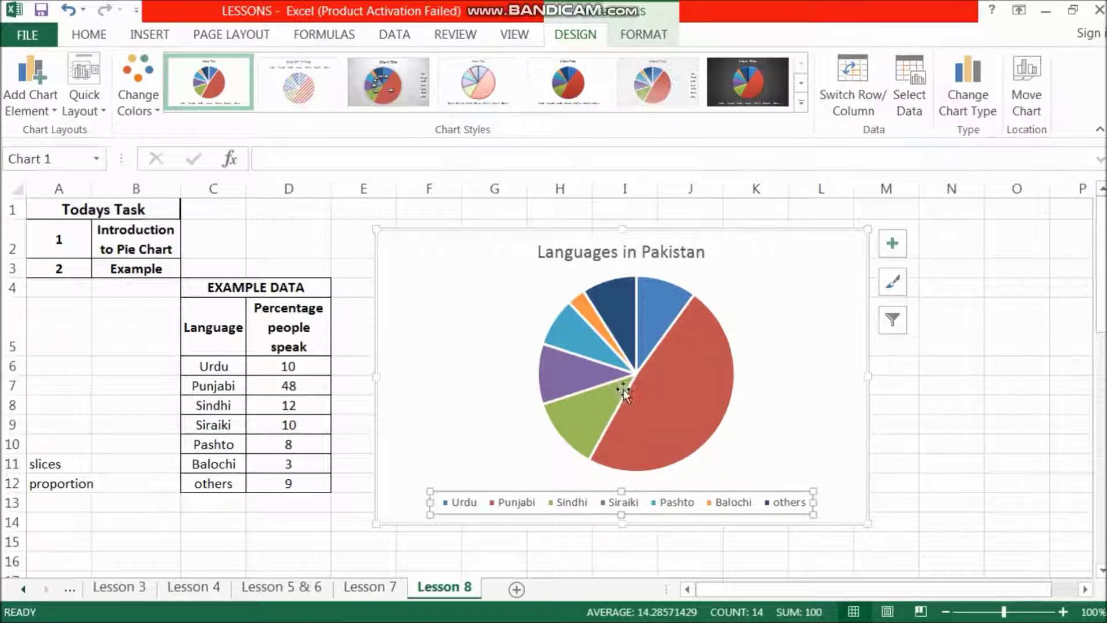
click(774, 408)
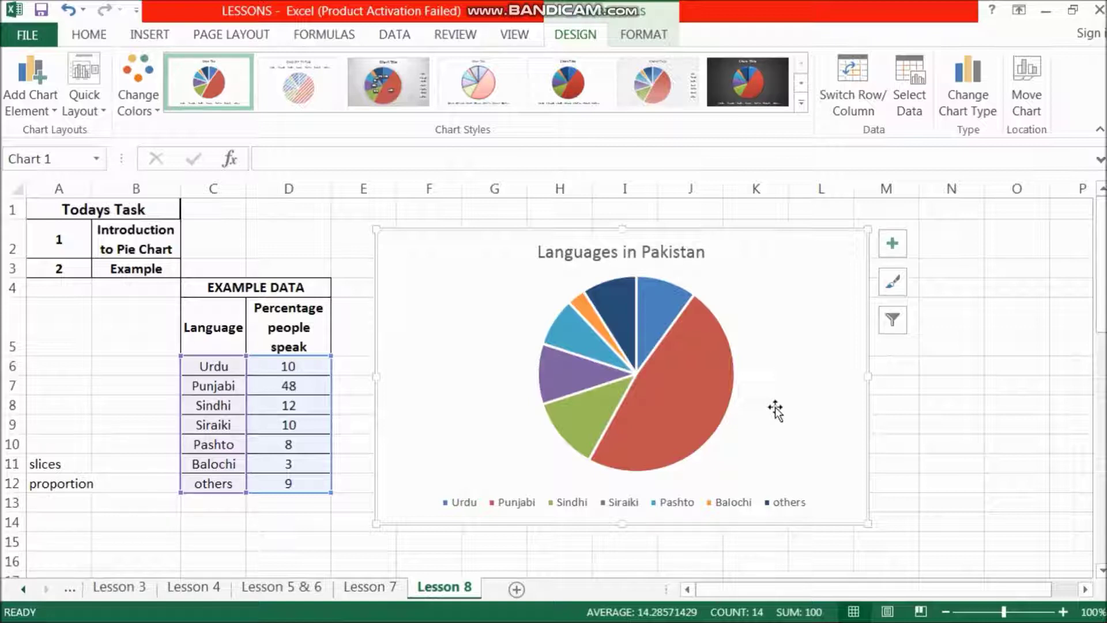
click(674, 391)
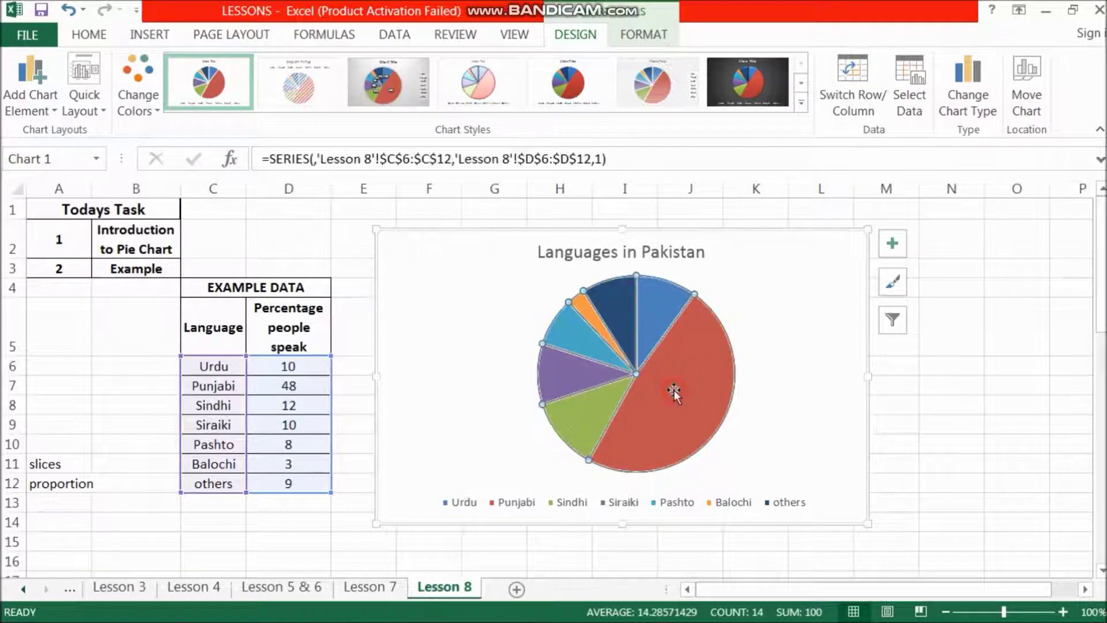
Add value data labels to every pie slice, such as 48 for Punjabi
right_click(673, 391)
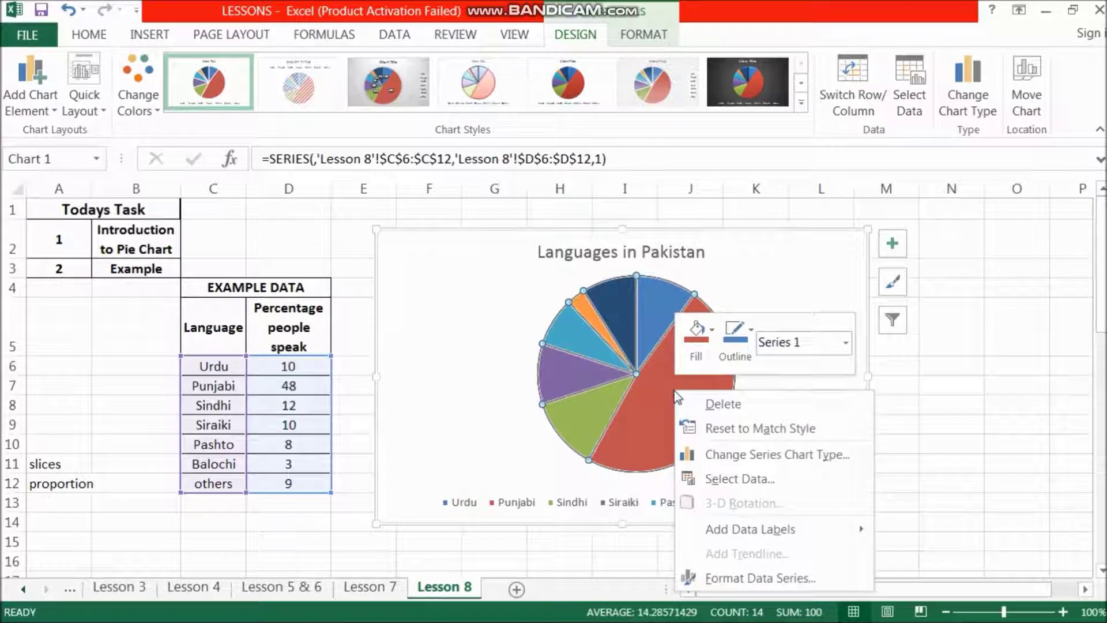
mouse_move(750, 528)
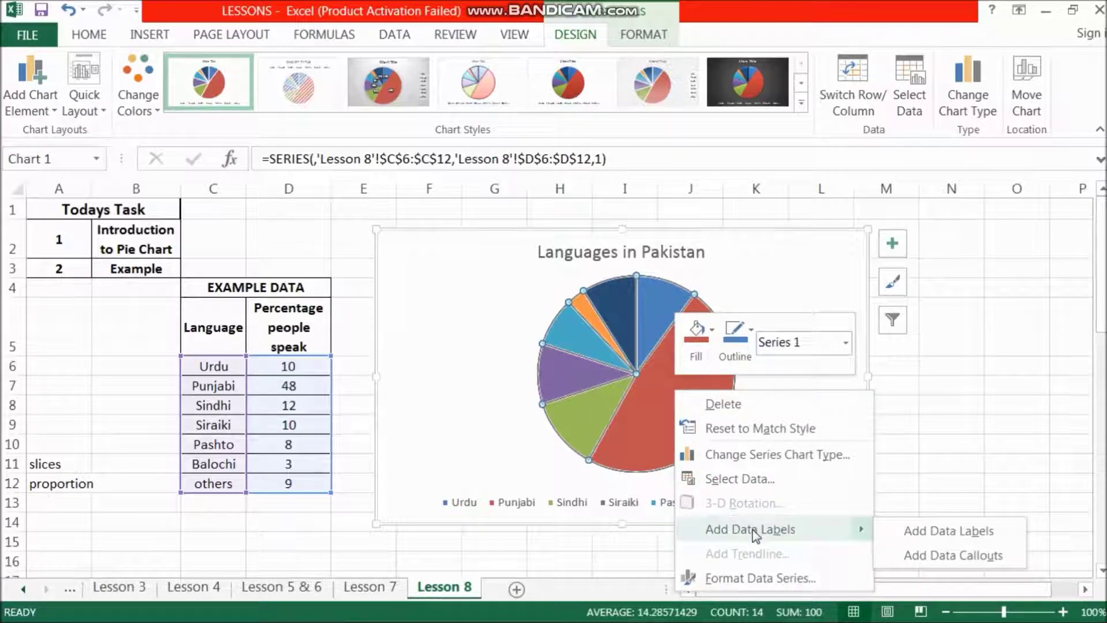
click(949, 531)
click(815, 421)
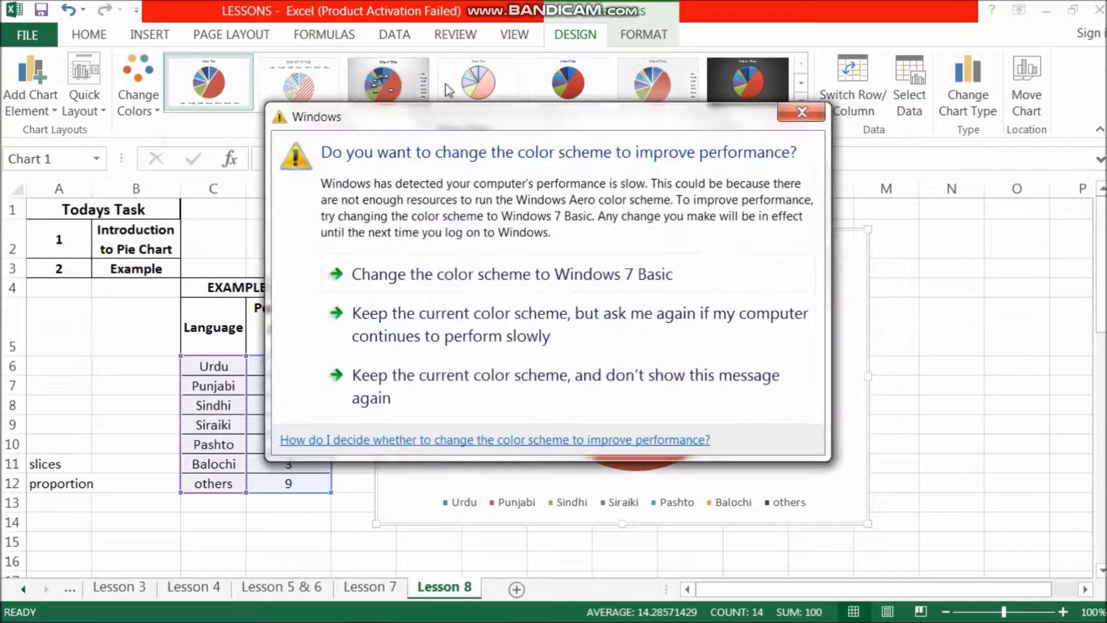
Preview several chart styles, including a dark one, then apply the plain flat Style 1
click(789, 115)
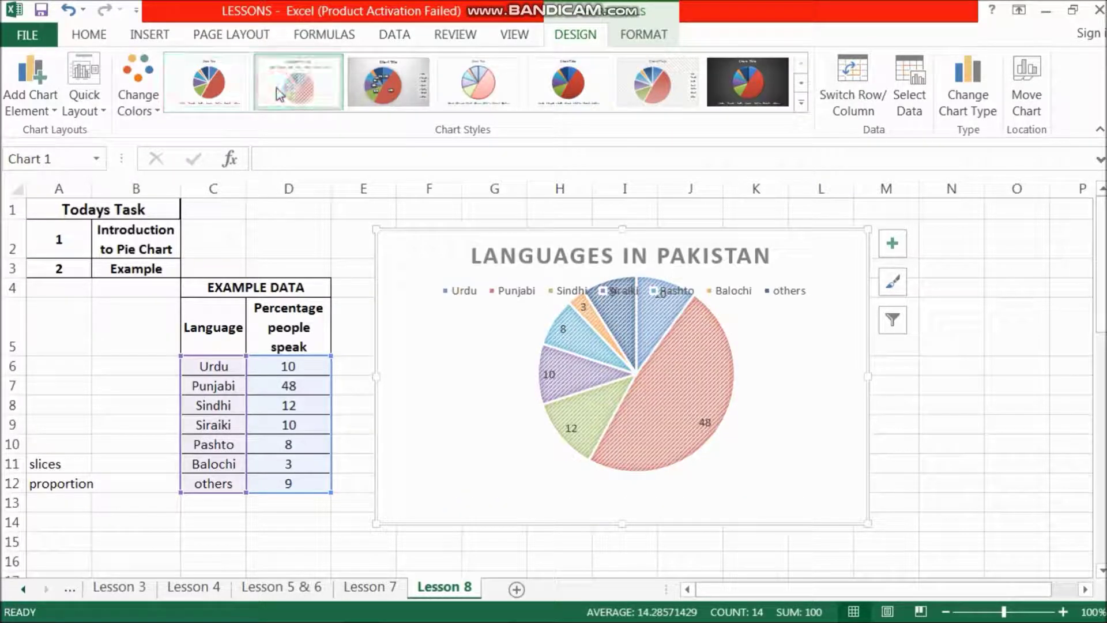
click(402, 92)
click(499, 90)
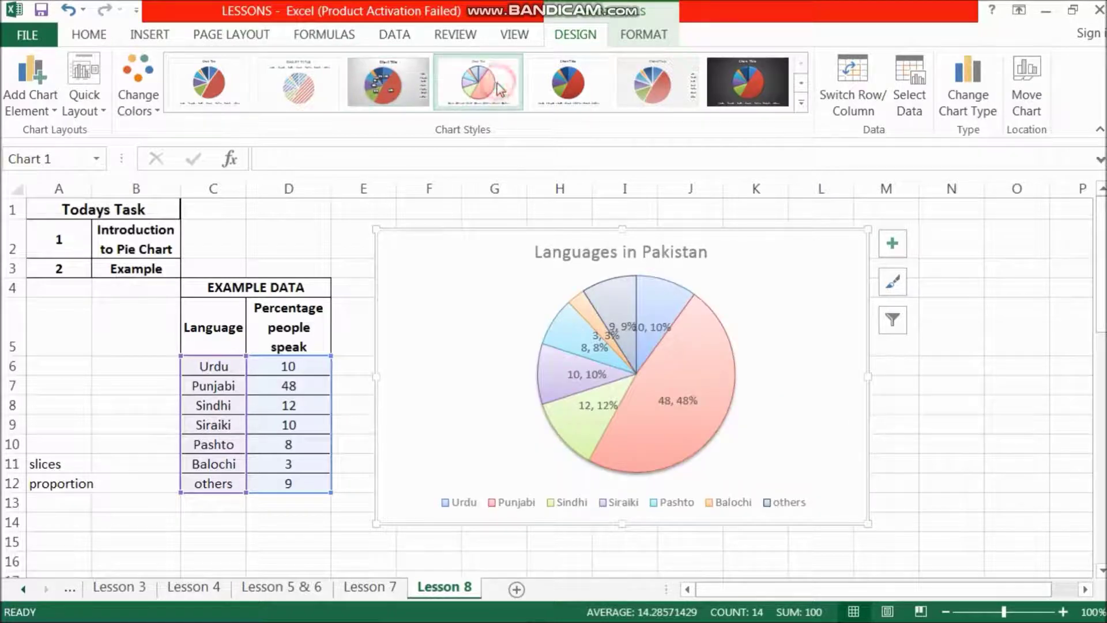
click(563, 90)
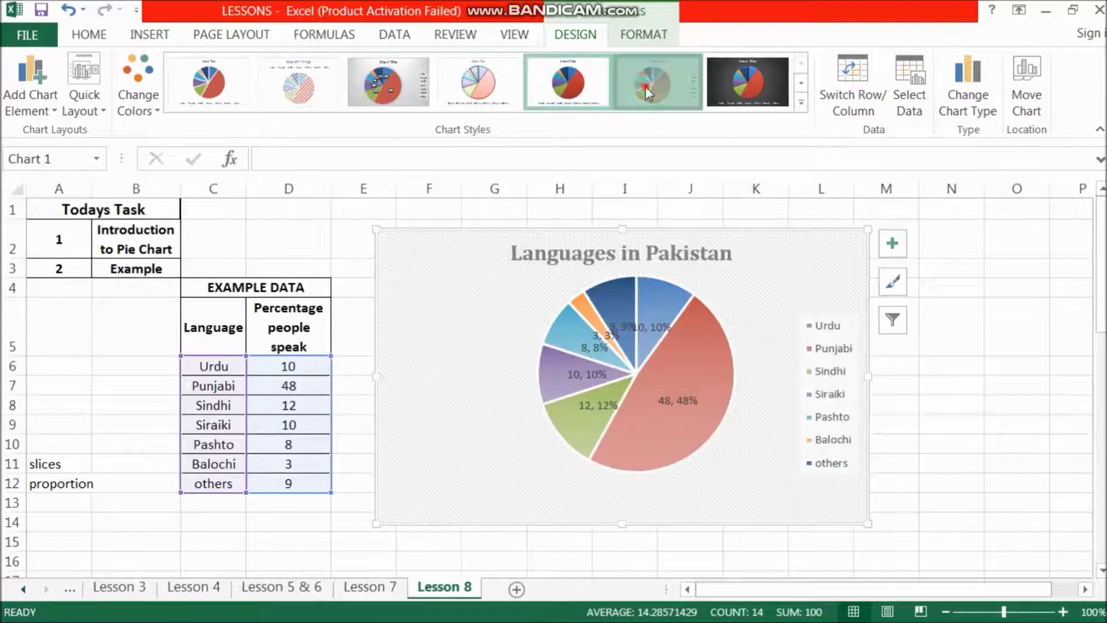
click(752, 97)
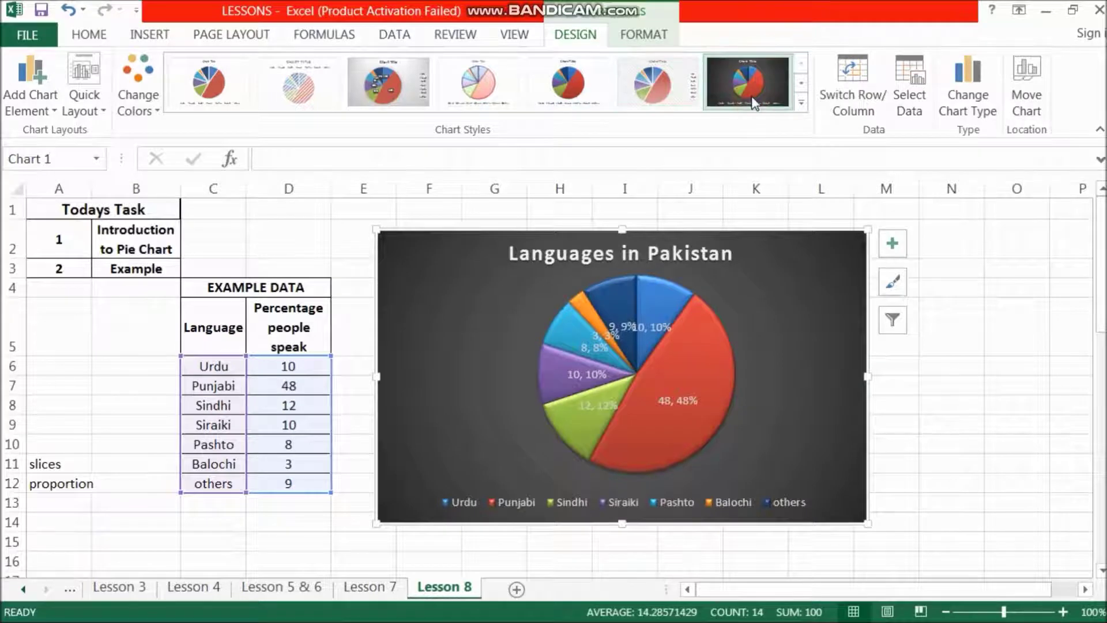
click(802, 84)
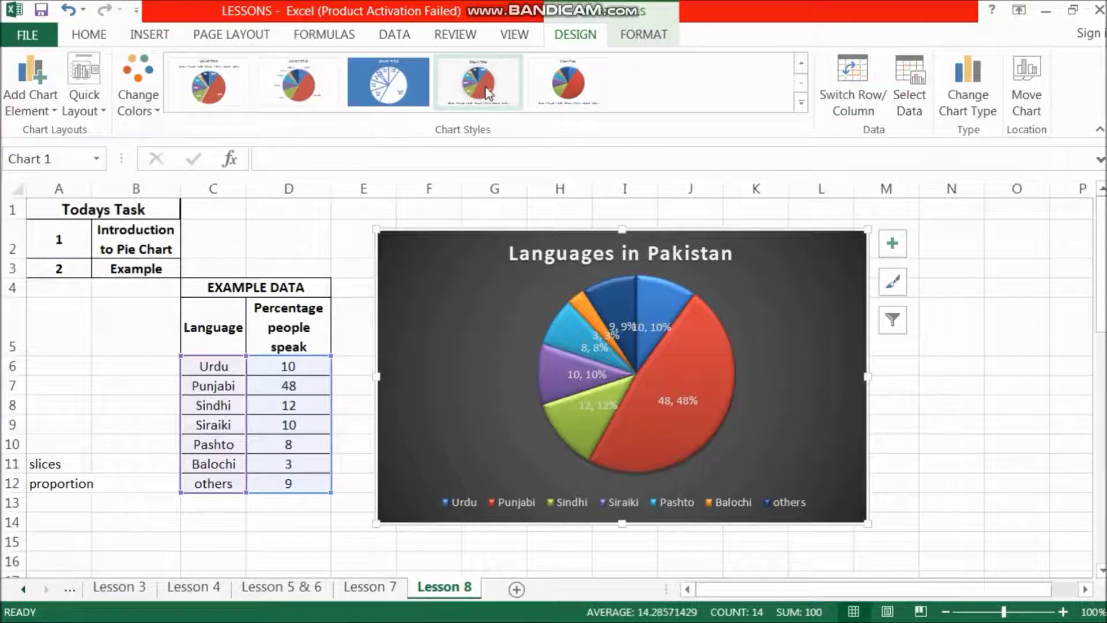
click(478, 85)
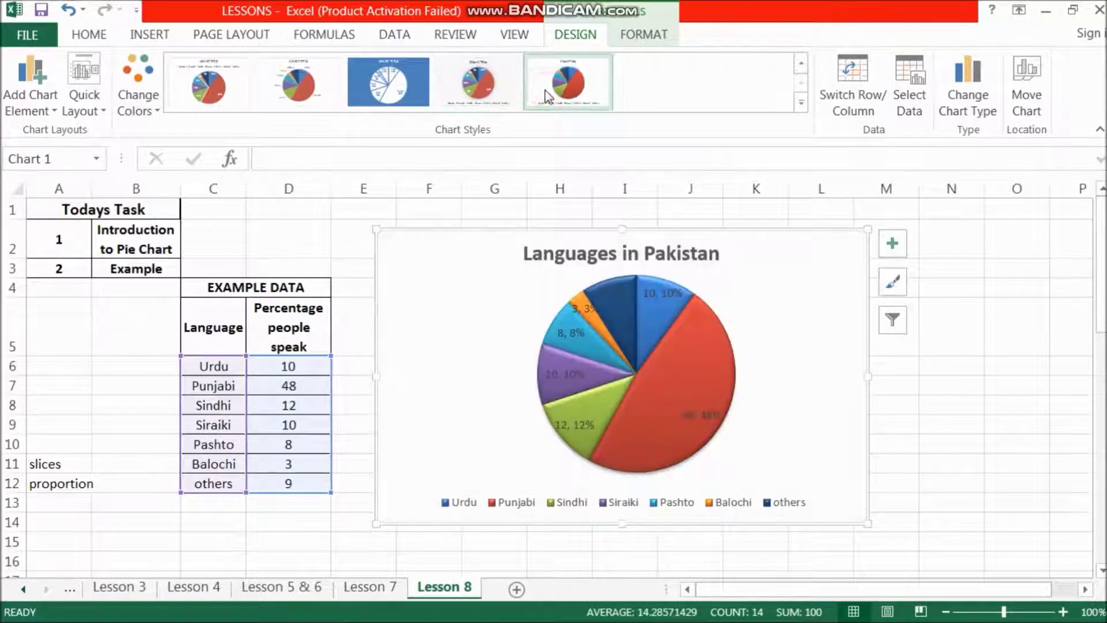
click(802, 70)
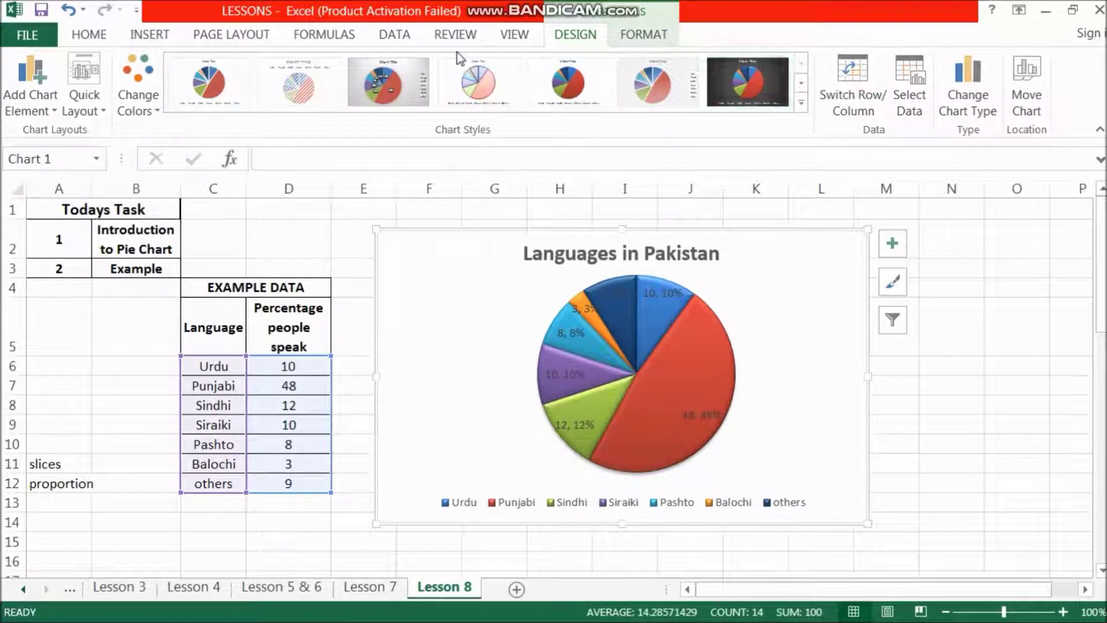
click(208, 83)
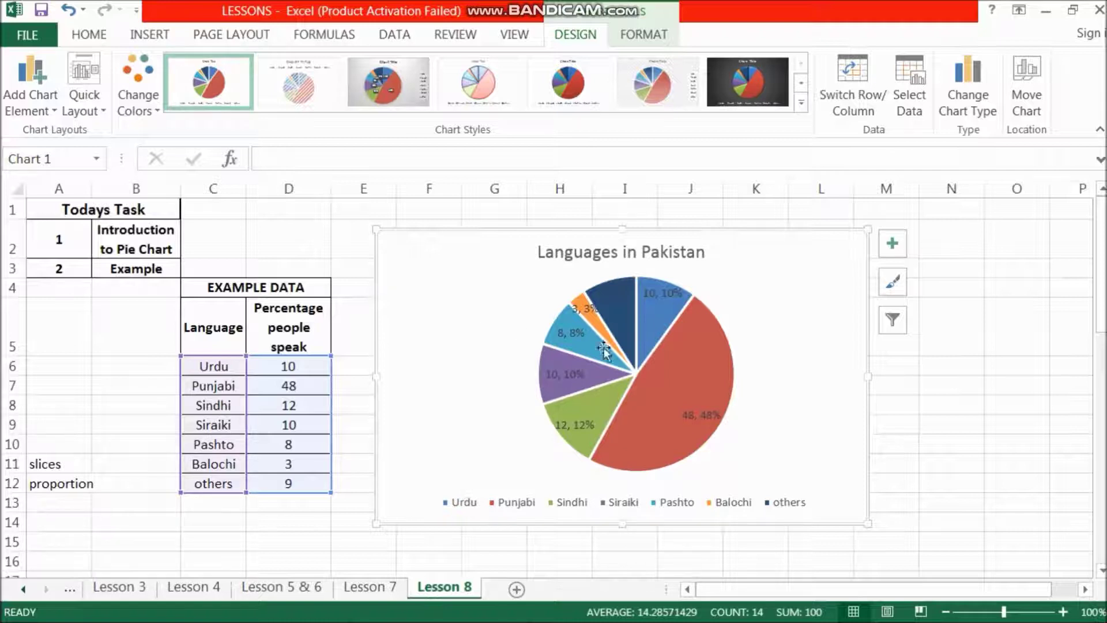
Open the Format Chart Area fill settings for the chart background
click(717, 355)
right_click(716, 354)
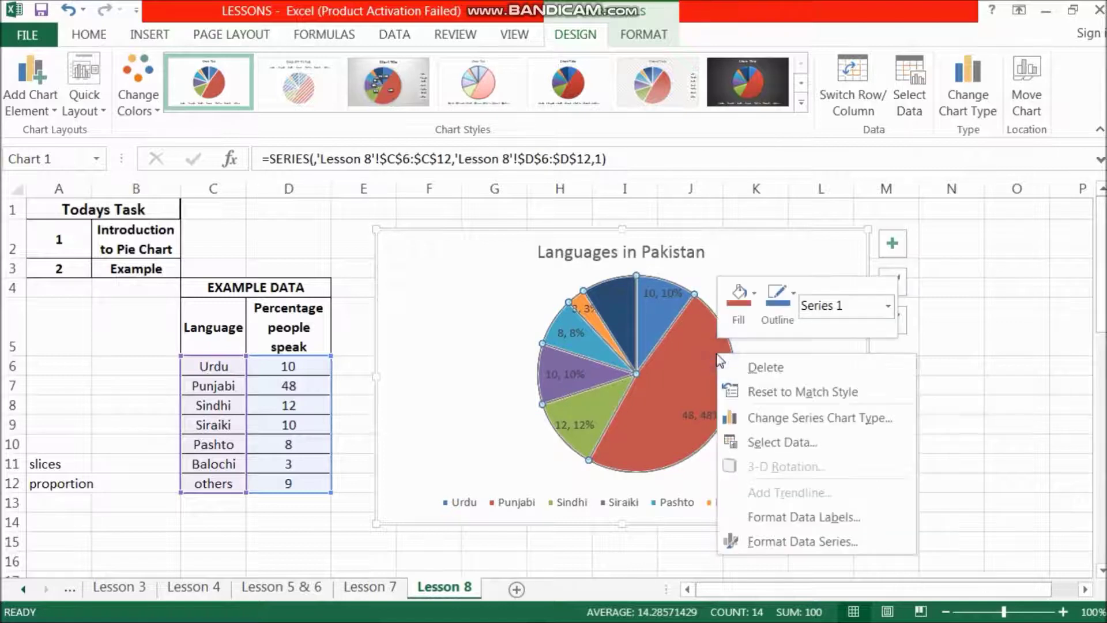
click(506, 333)
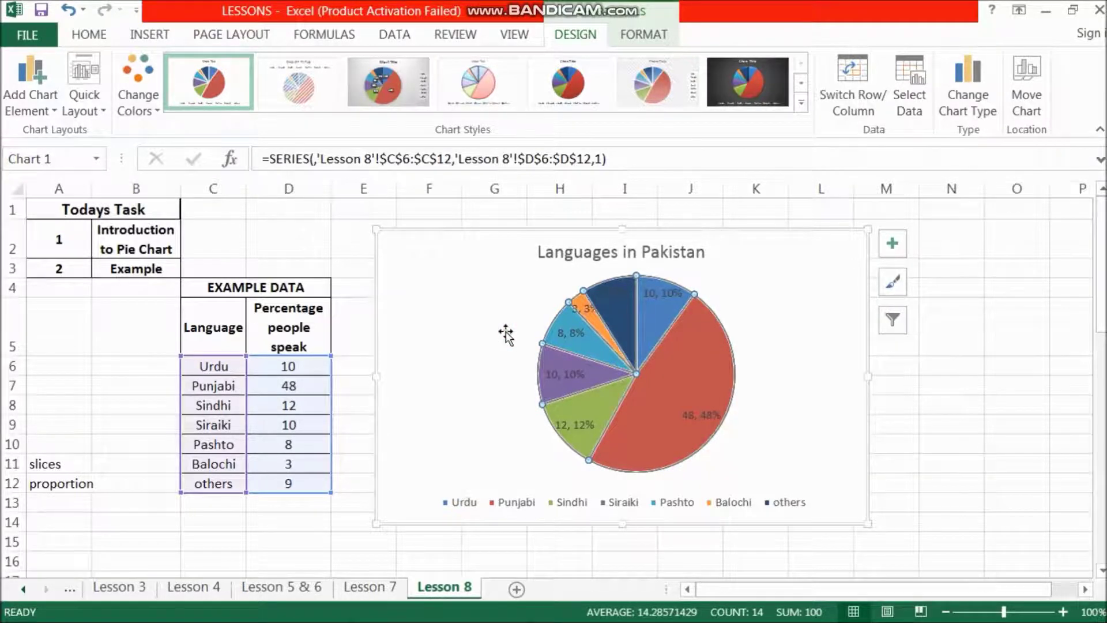
right_click(479, 340)
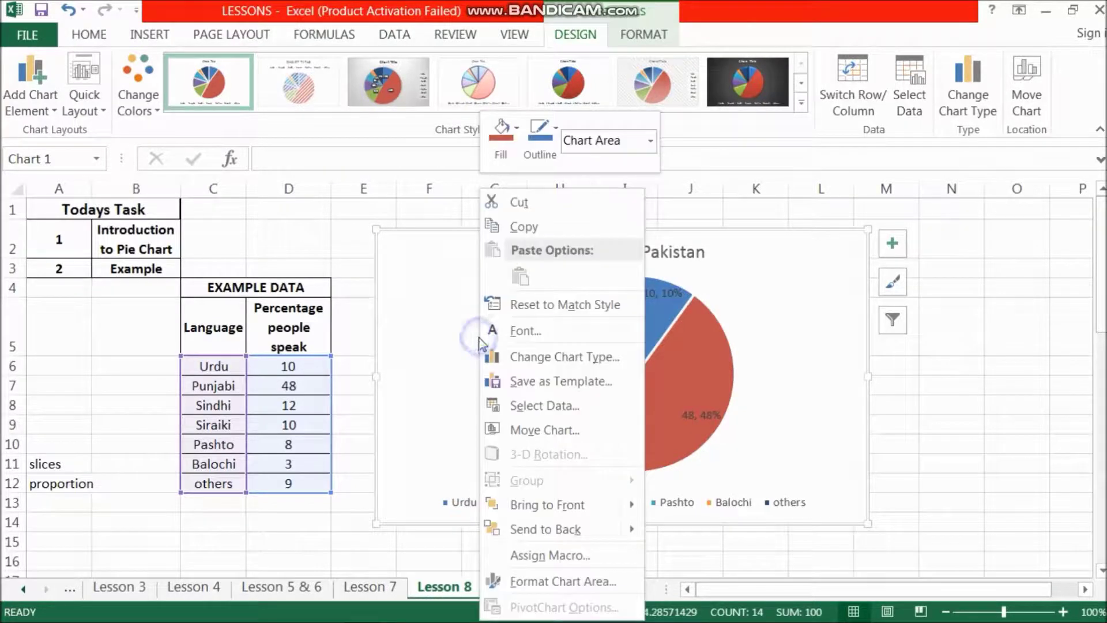
click(574, 582)
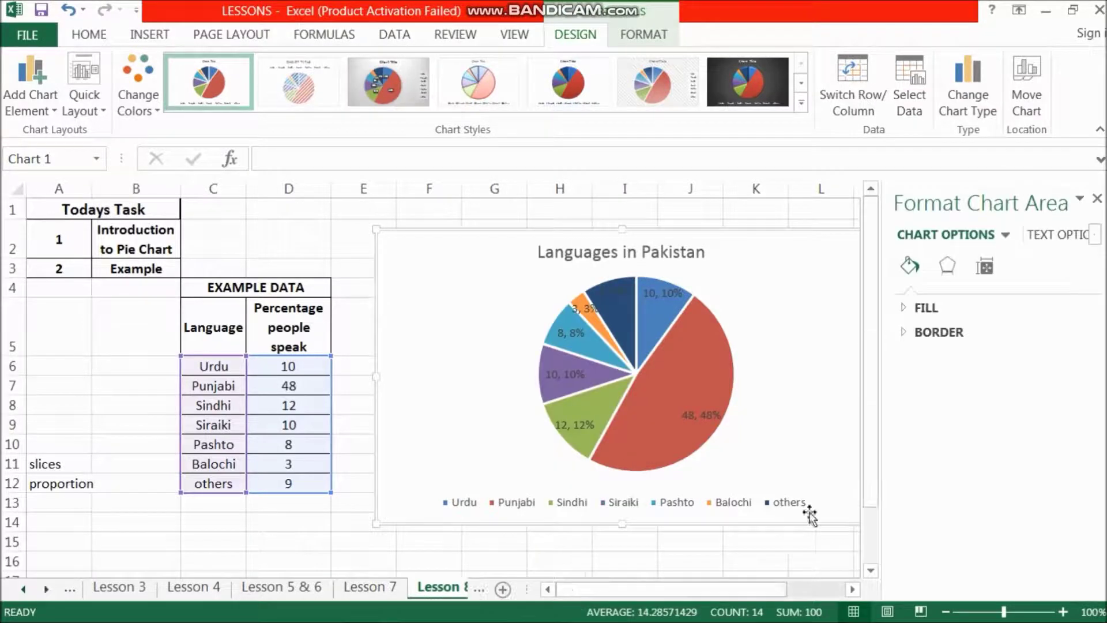
click(925, 309)
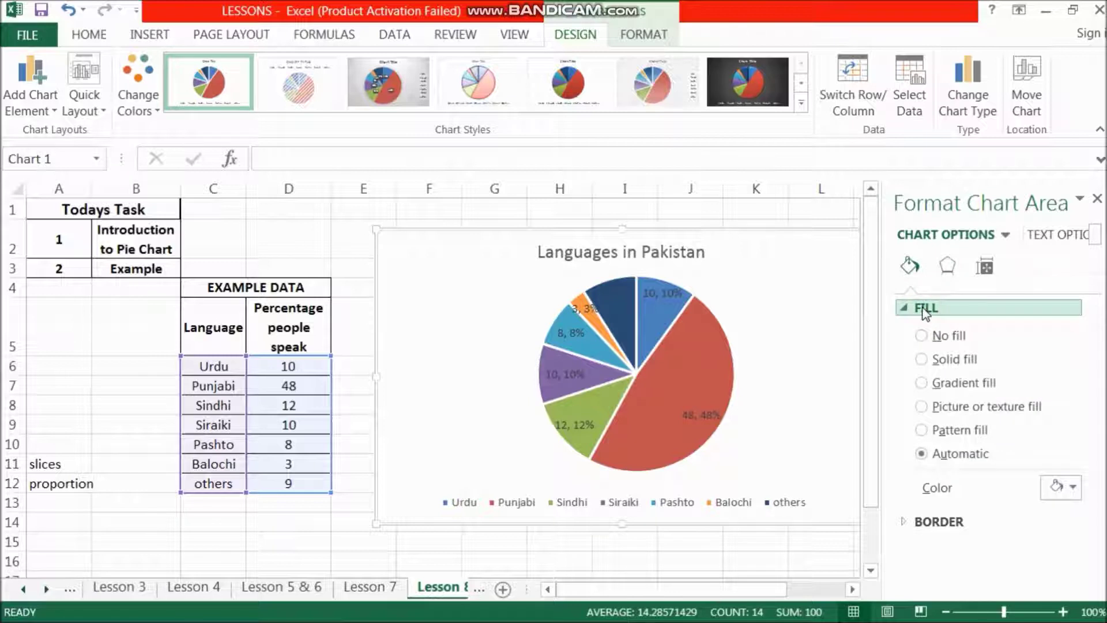
Try a gradient and a solid yellow background, then switch to picture or texture fill
click(962, 383)
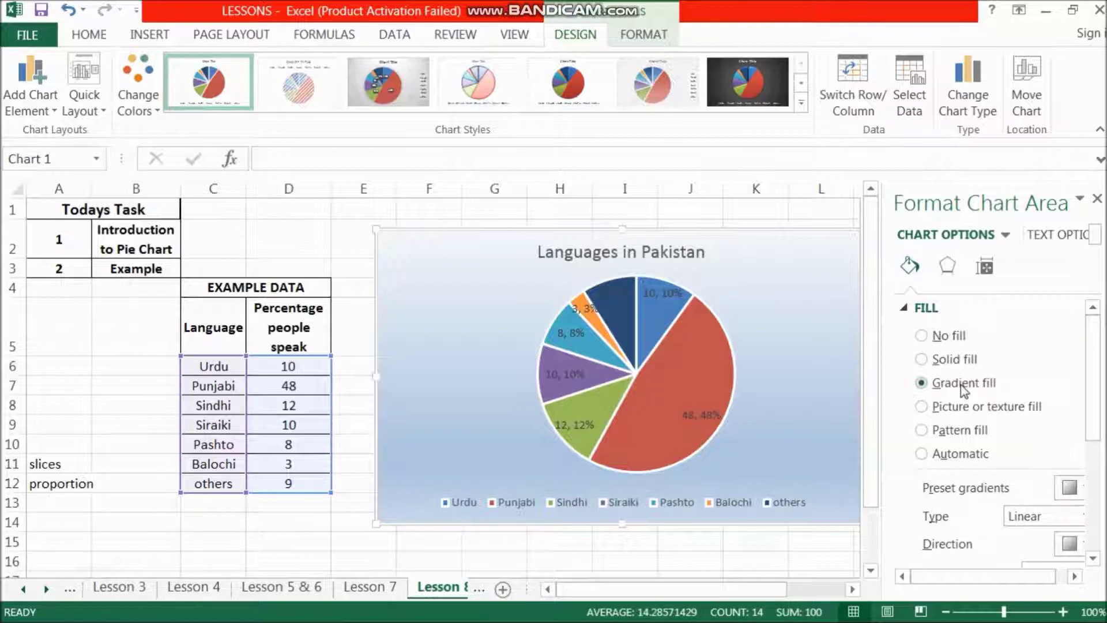
click(955, 360)
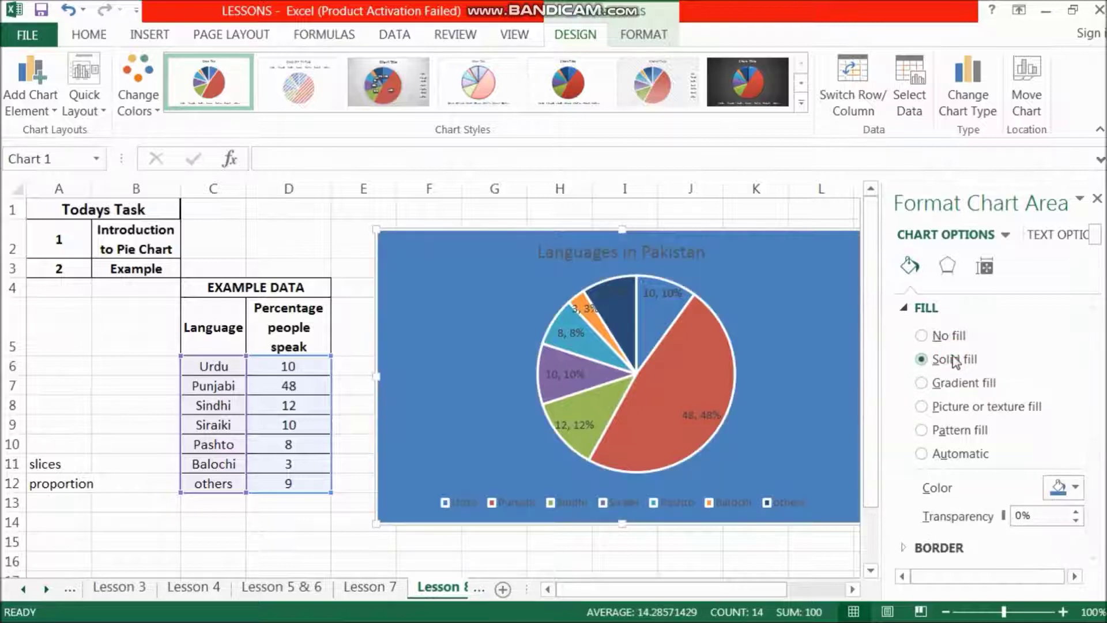
click(1075, 488)
click(1003, 410)
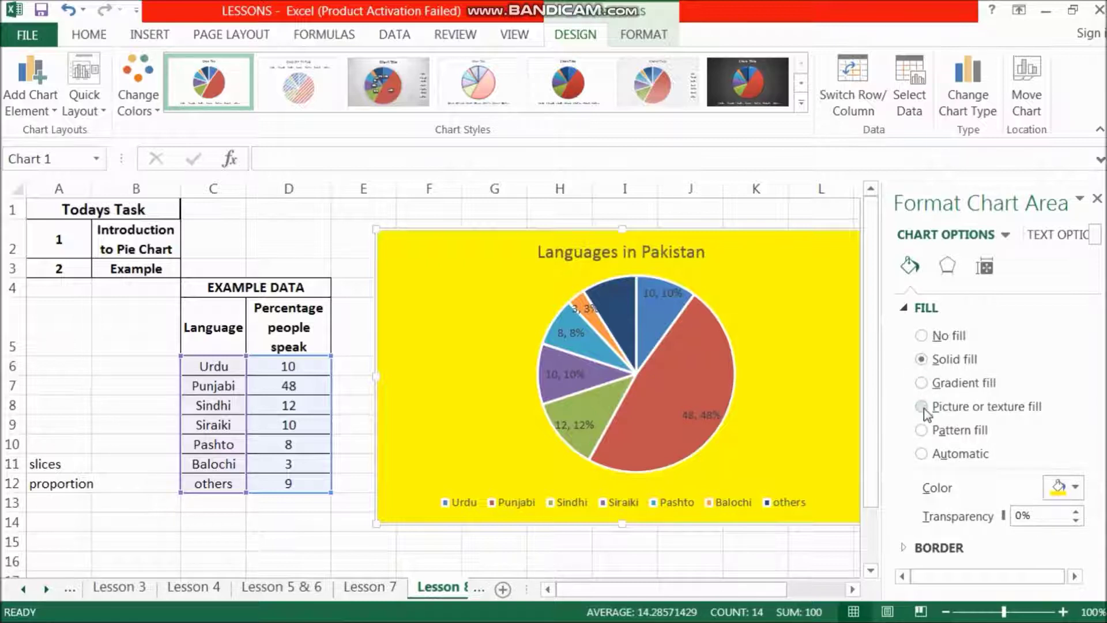
click(921, 406)
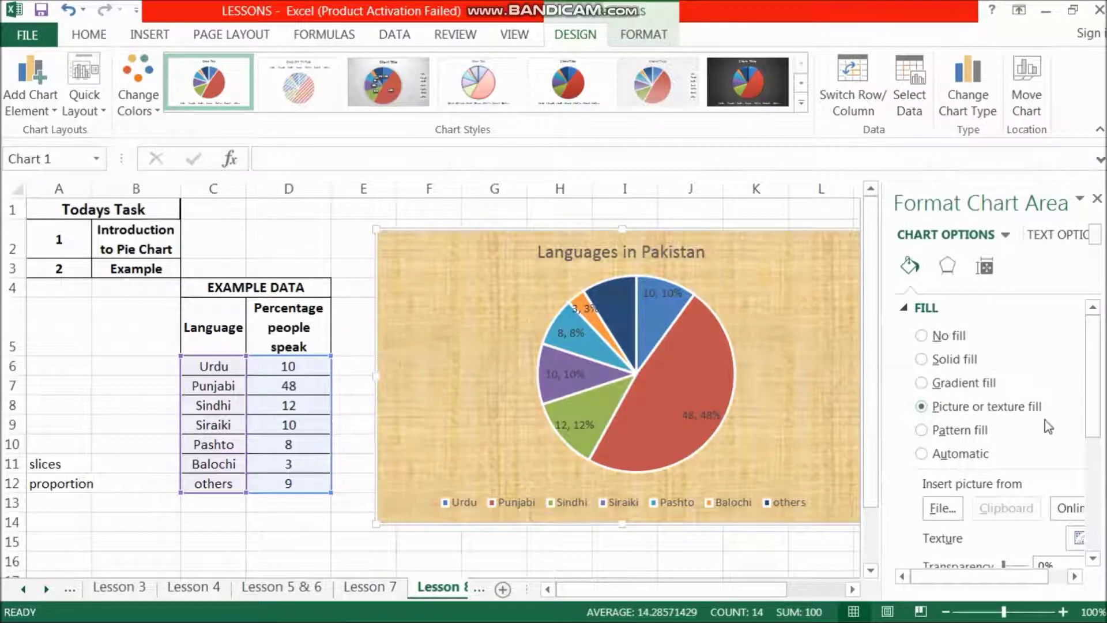
click(1087, 405)
drag(1088, 405, 1088, 427)
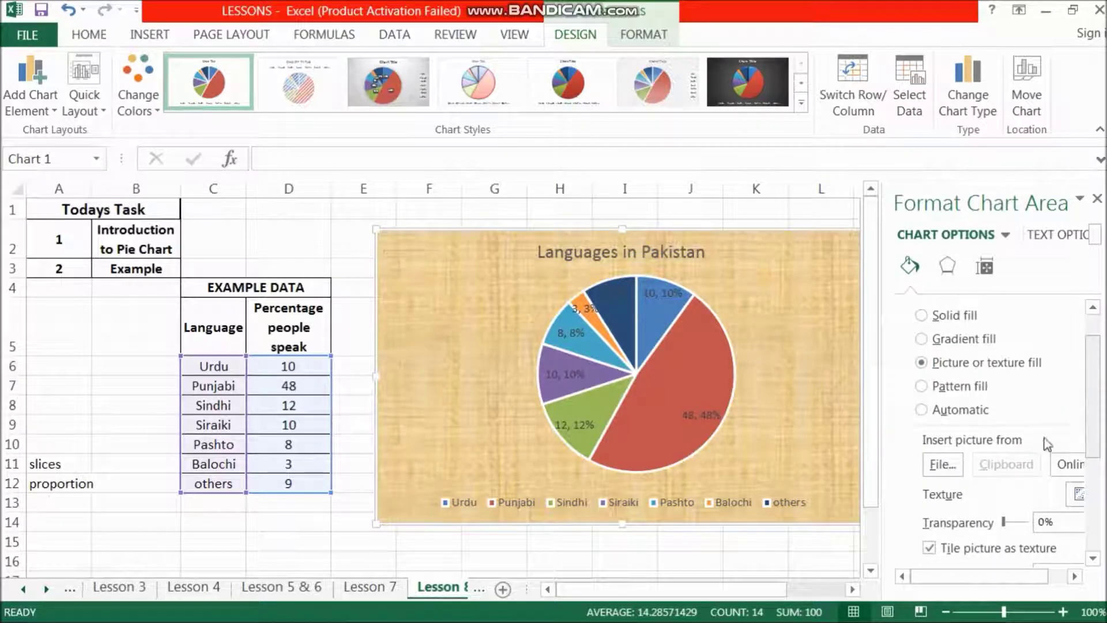
click(946, 466)
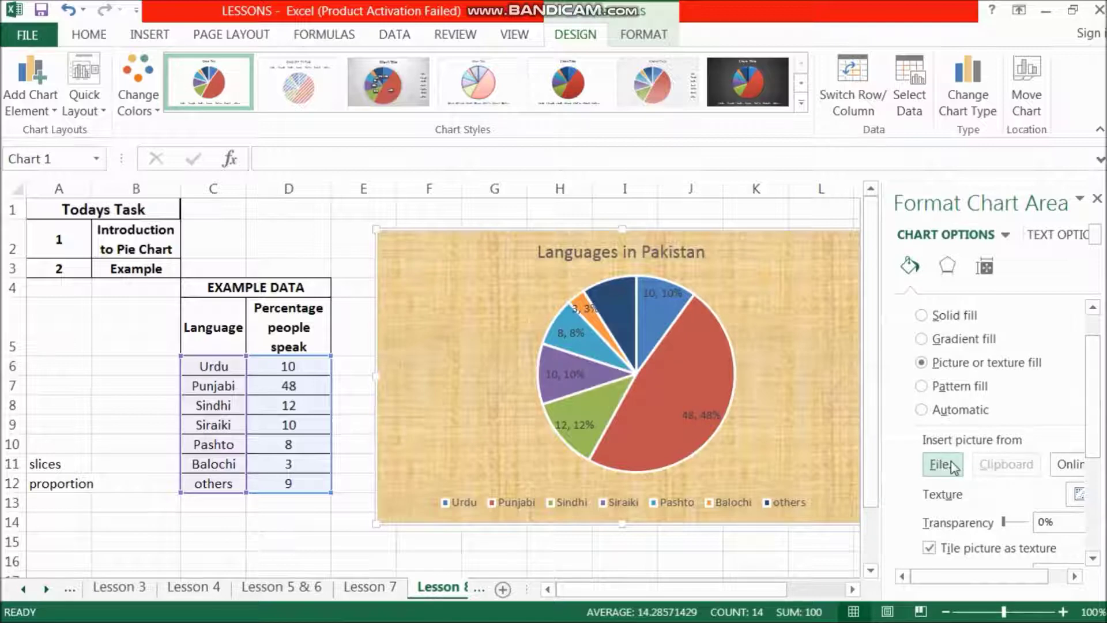
Set the Desert photo from Sample Pictures as the chart area background
click(950, 464)
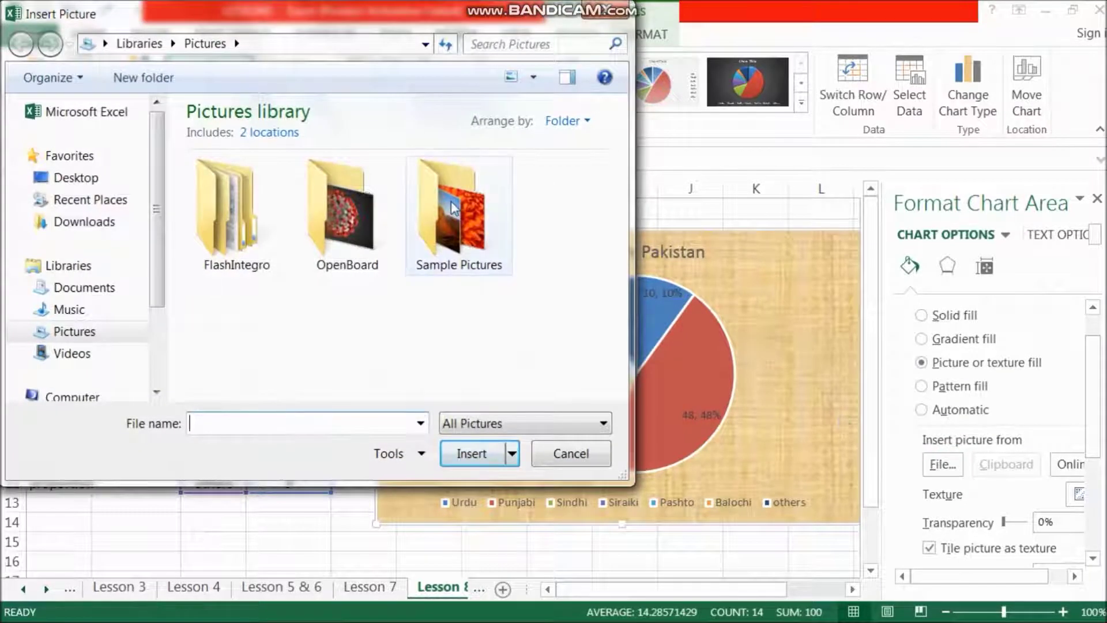
double_click(451, 201)
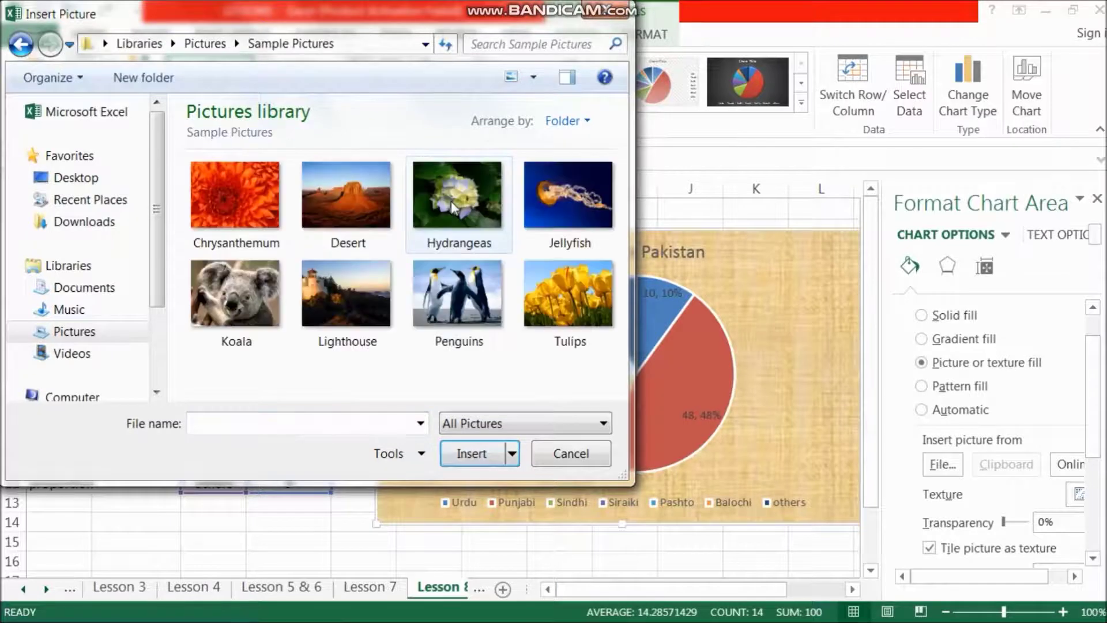
double_click(369, 195)
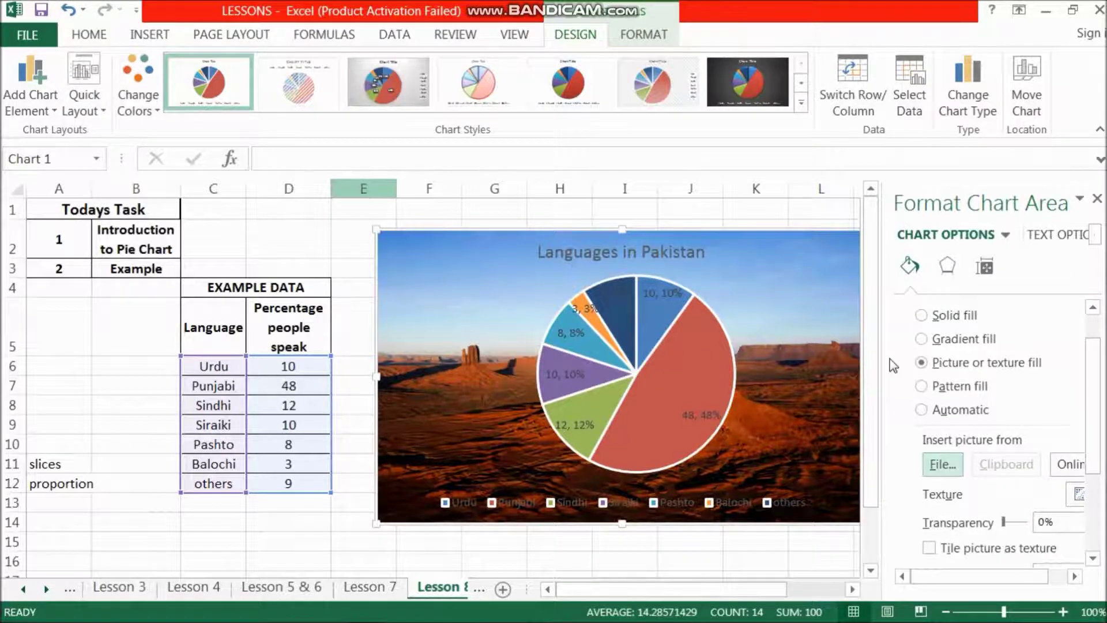
mouse_move(1094, 390)
mouse_down()
mouse_move(1102, 468)
mouse_move(1094, 328)
mouse_up()
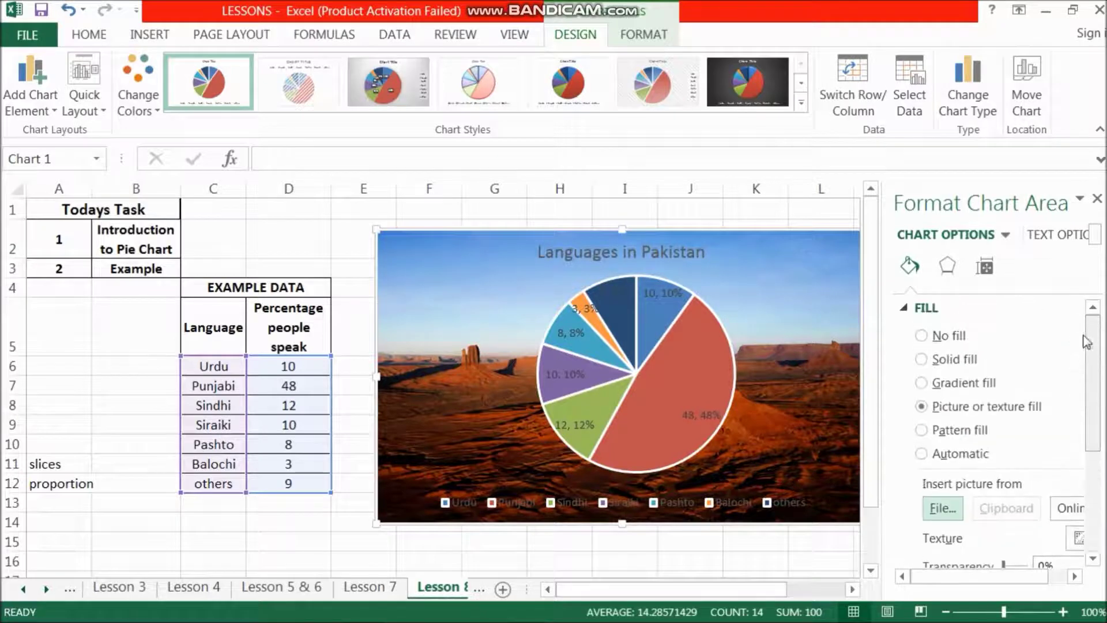
click(698, 414)
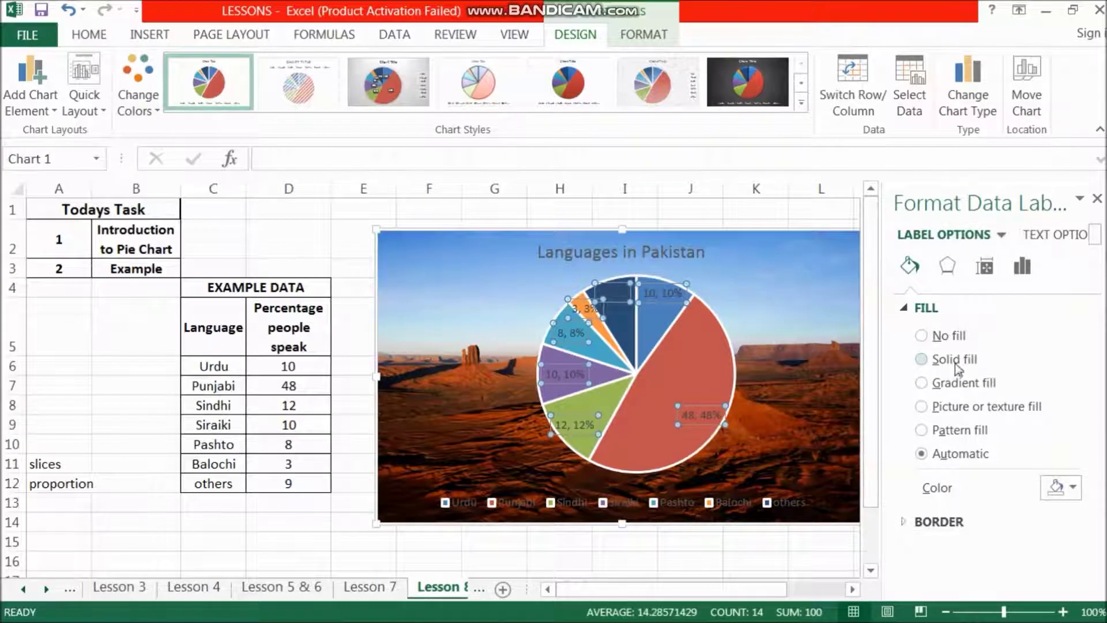
Give the pie's data labels a solid yellow fill
click(921, 336)
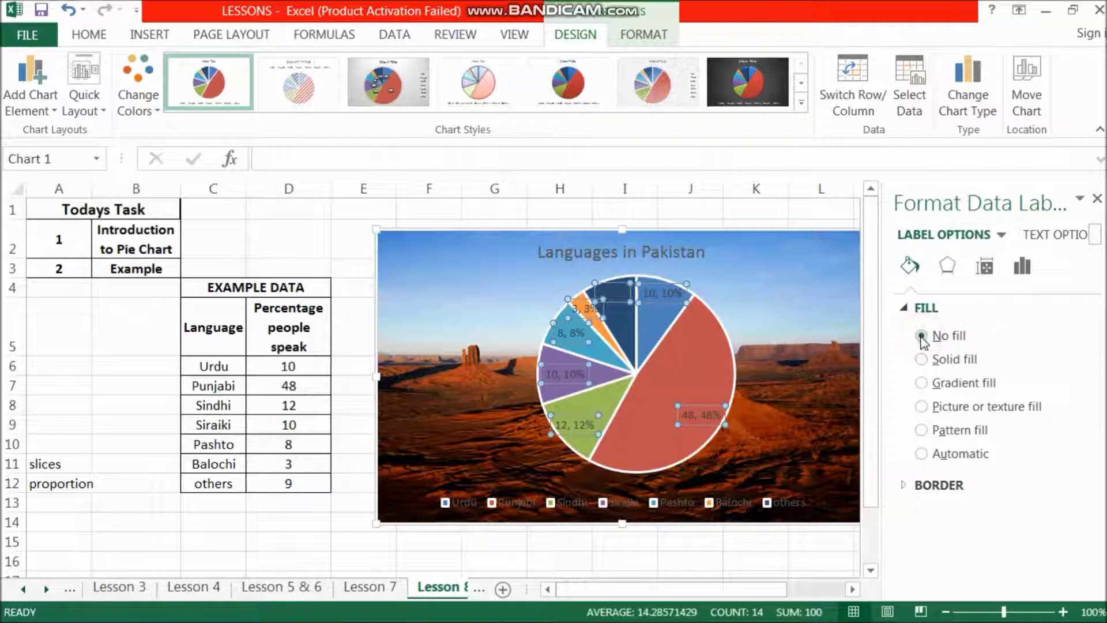
click(922, 359)
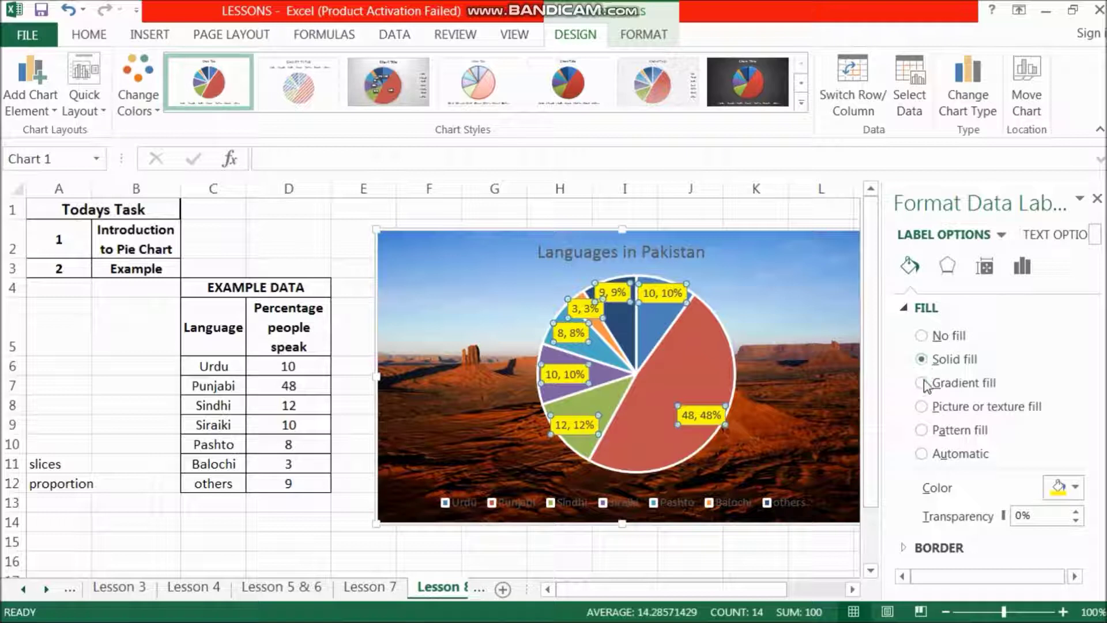
click(783, 284)
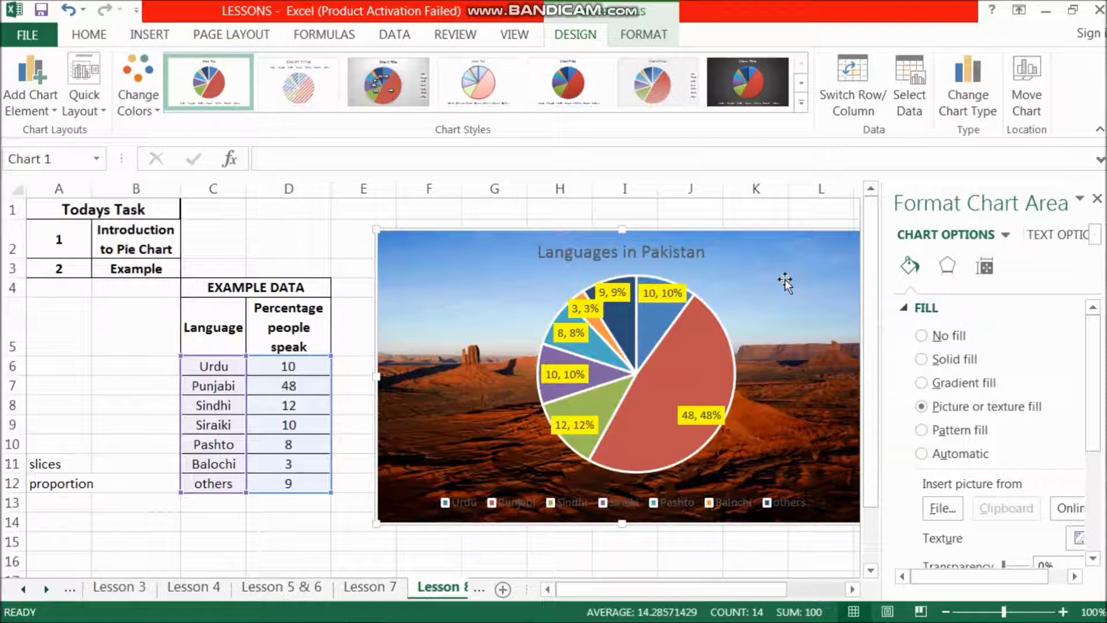
click(773, 280)
Move the desert-background chart down near the bottom of the sheet
mouse_move(745, 283)
mouse_down()
mouse_move(747, 566)
mouse_move(803, 237)
mouse_move(454, 329)
mouse_up()
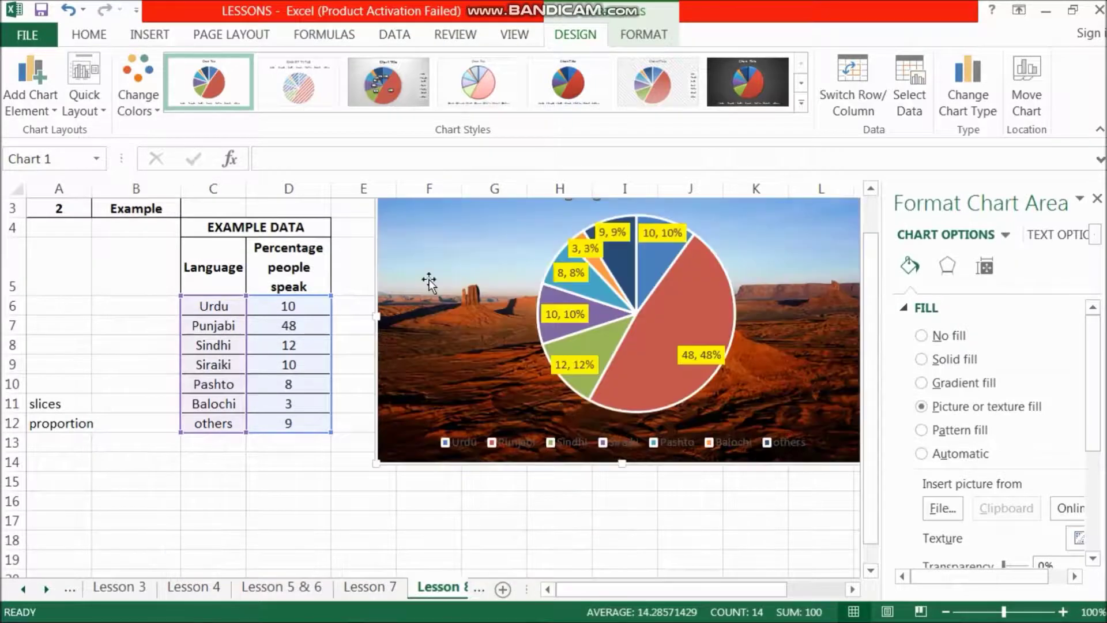
drag(453, 328, 388, 507)
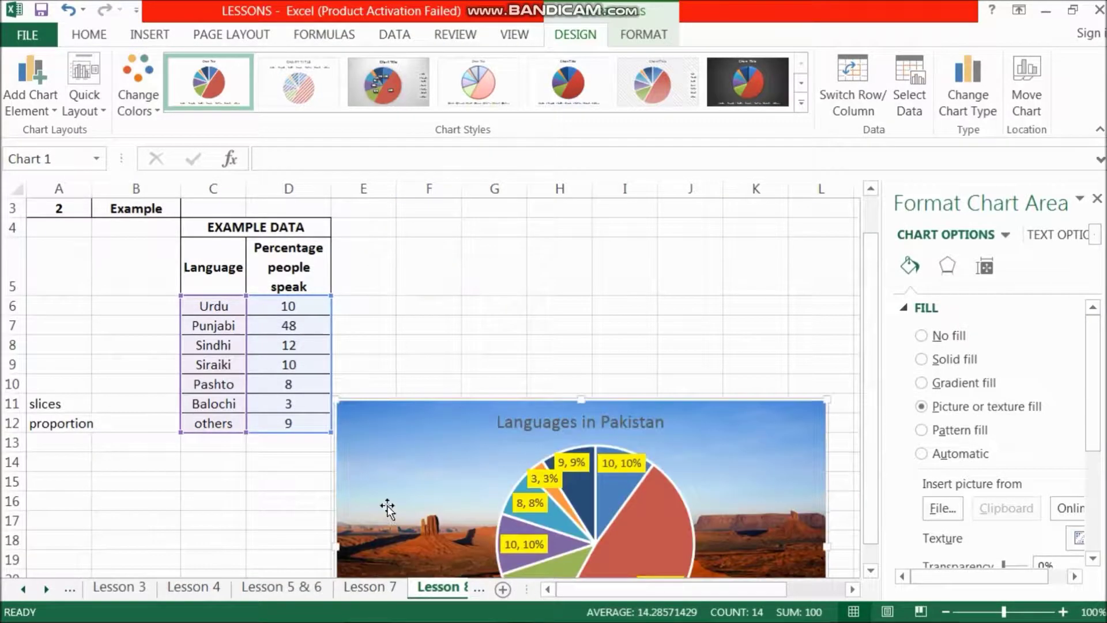
click(497, 293)
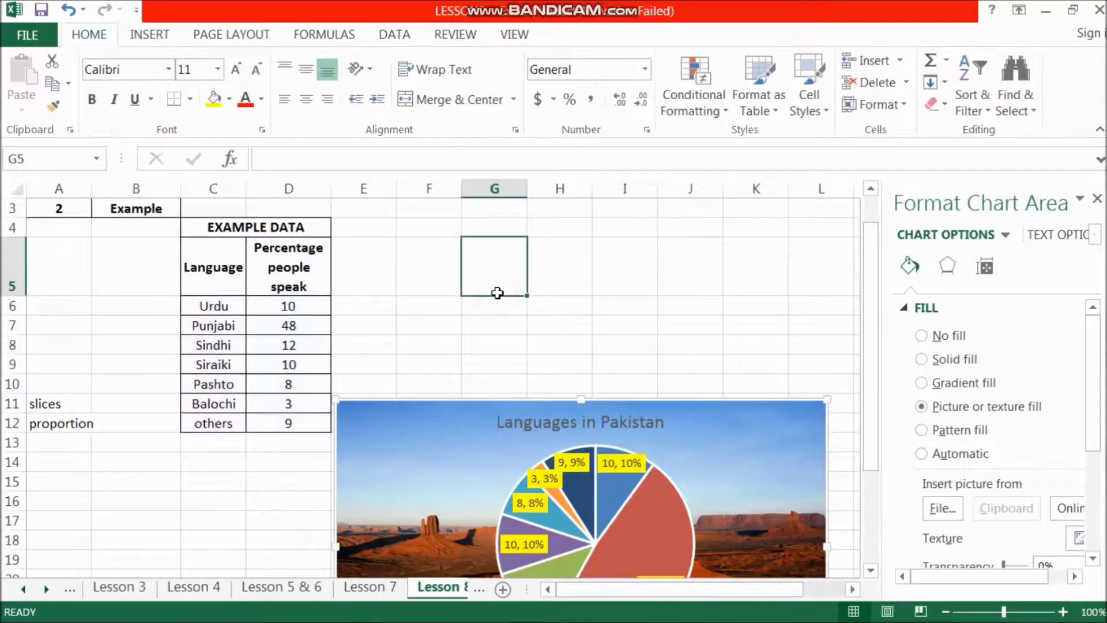
Select C6:D12 and insert a 3-D pie chart from the Insert tab's Pie list
click(151, 36)
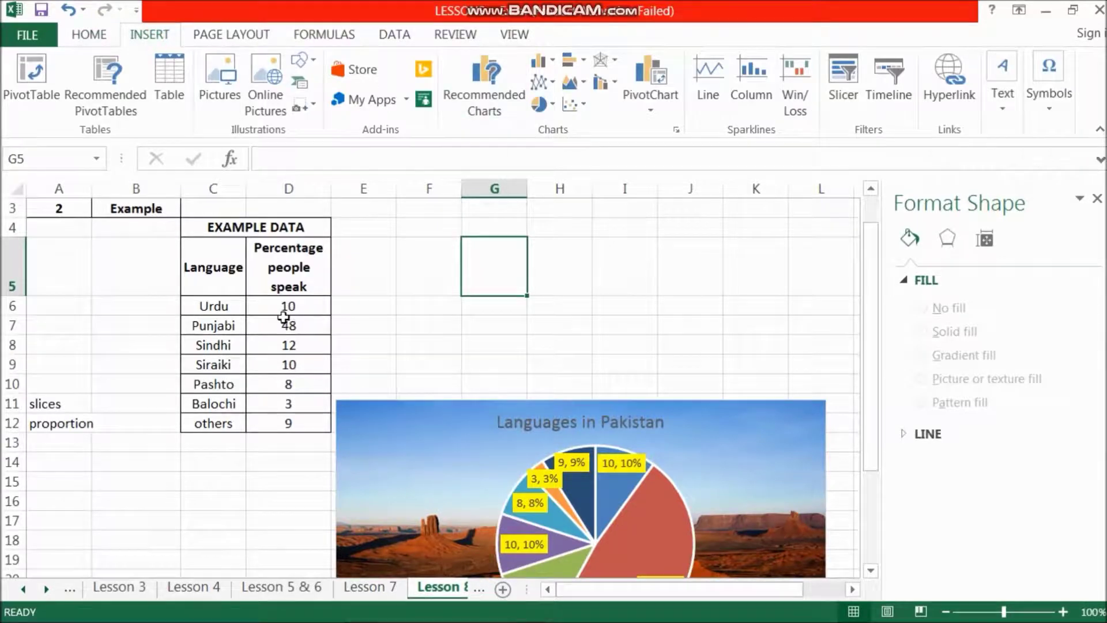
mouse_move(202, 305)
mouse_down()
mouse_move(248, 322)
mouse_move(274, 432)
mouse_move(287, 422)
mouse_up()
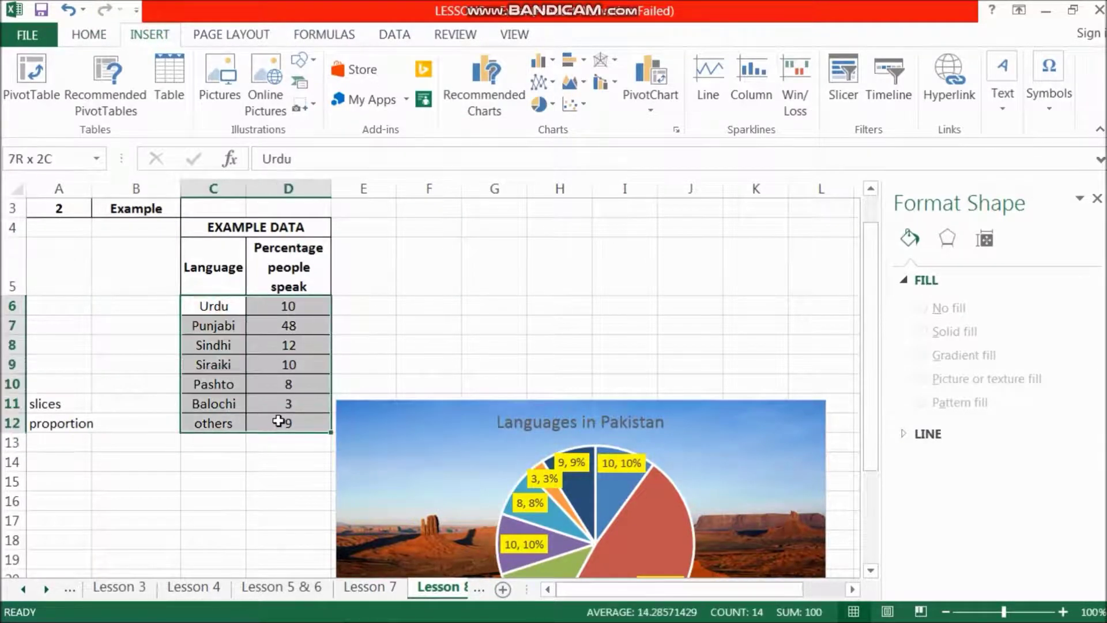
click(553, 105)
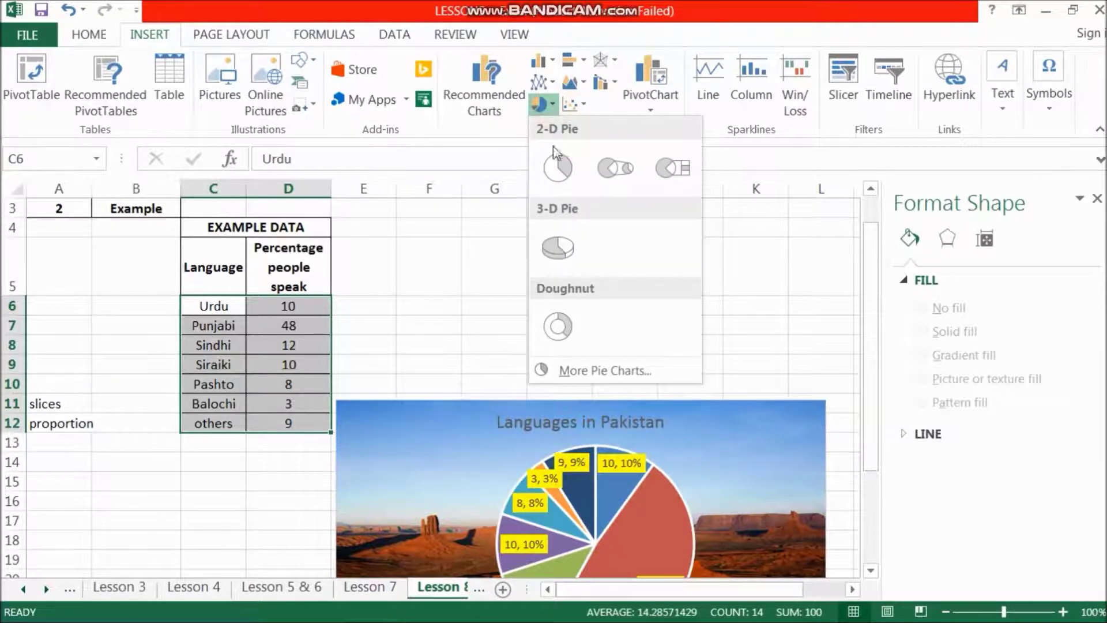
click(556, 257)
Insert the 3-D pie chart, place it beside the data table, and select its slices
click(565, 273)
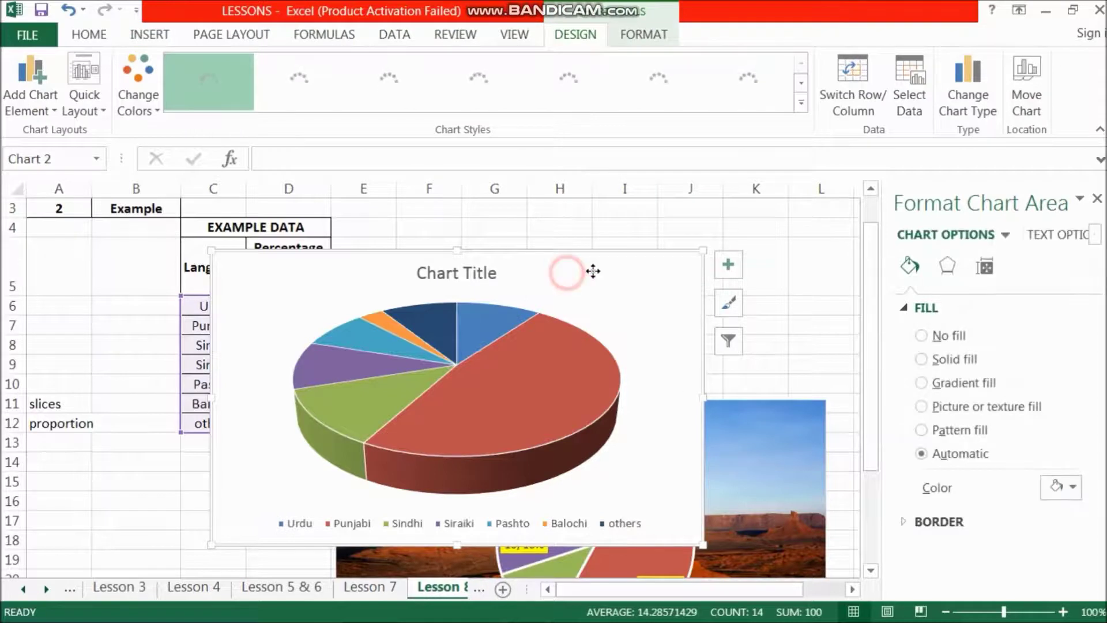
drag(594, 271, 699, 247)
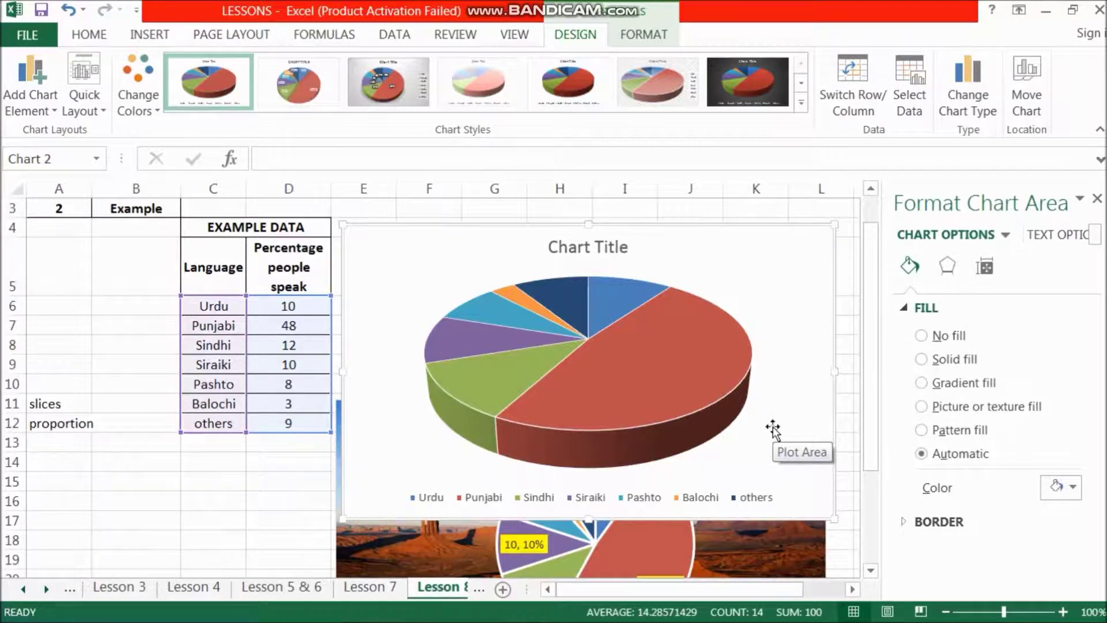
click(594, 417)
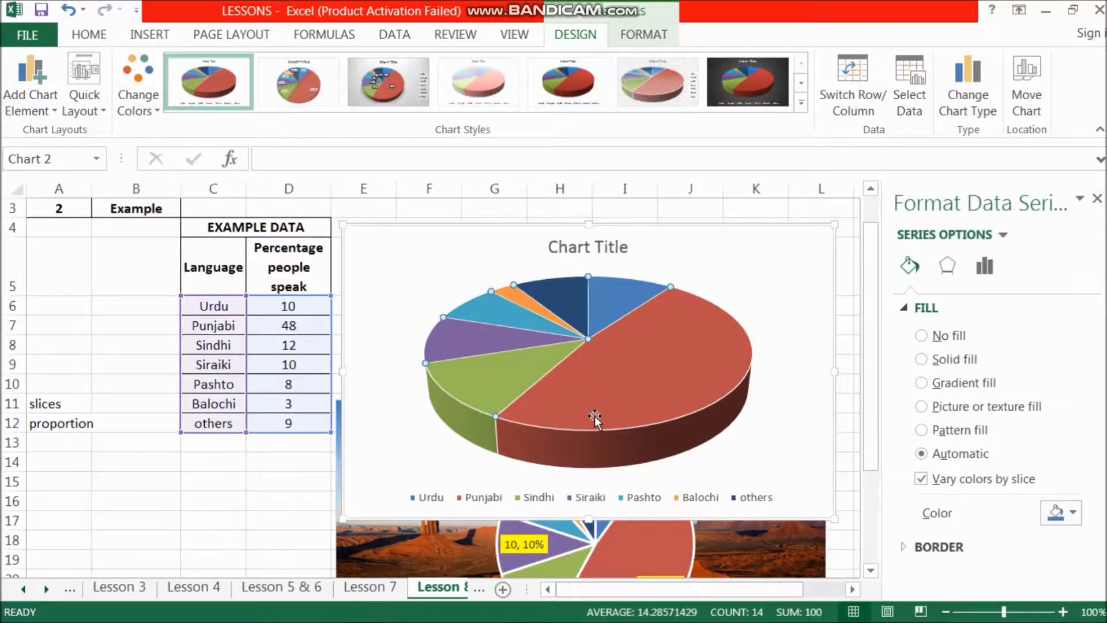
right_click(594, 416)
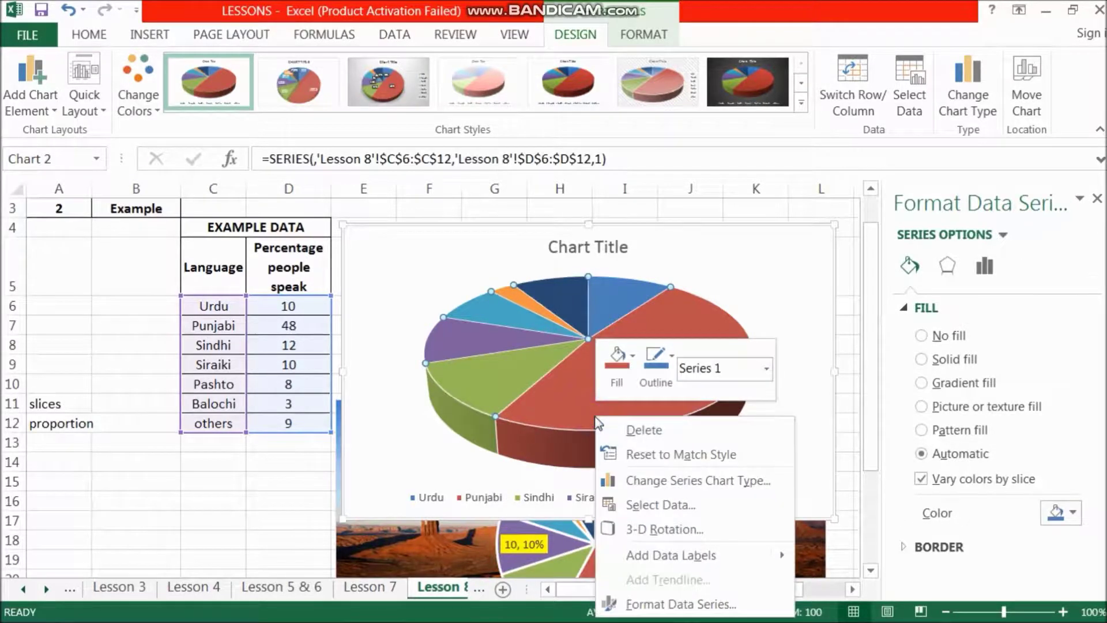
mouse_move(671, 555)
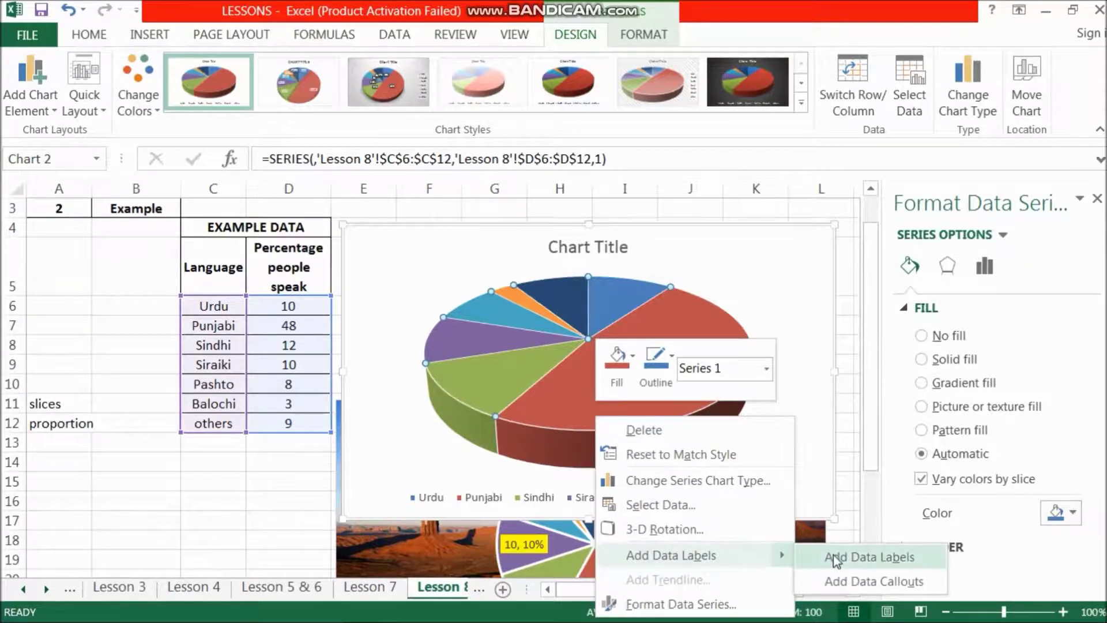
Add value labels to every slice of the 3-D pie chart, such as 48 for Punjabi
click(833, 555)
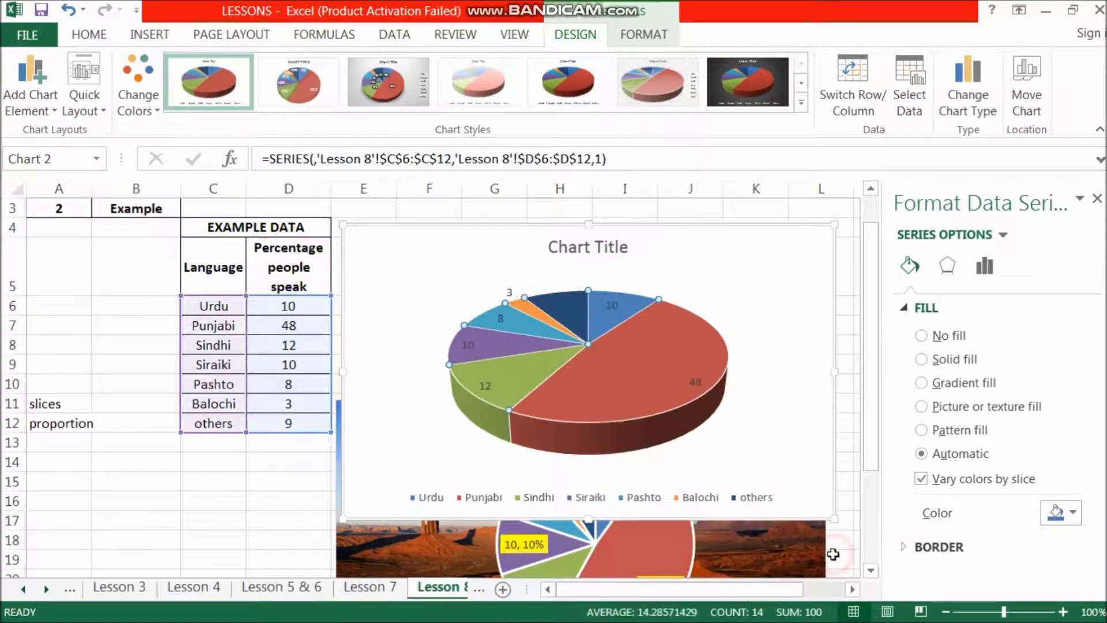
click(782, 448)
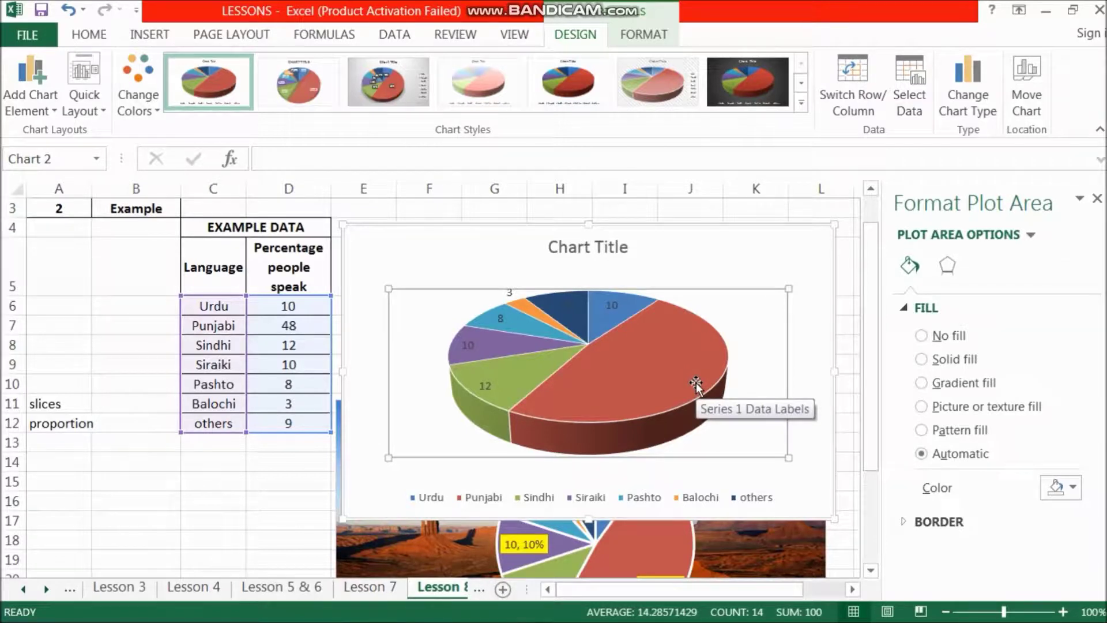
click(697, 382)
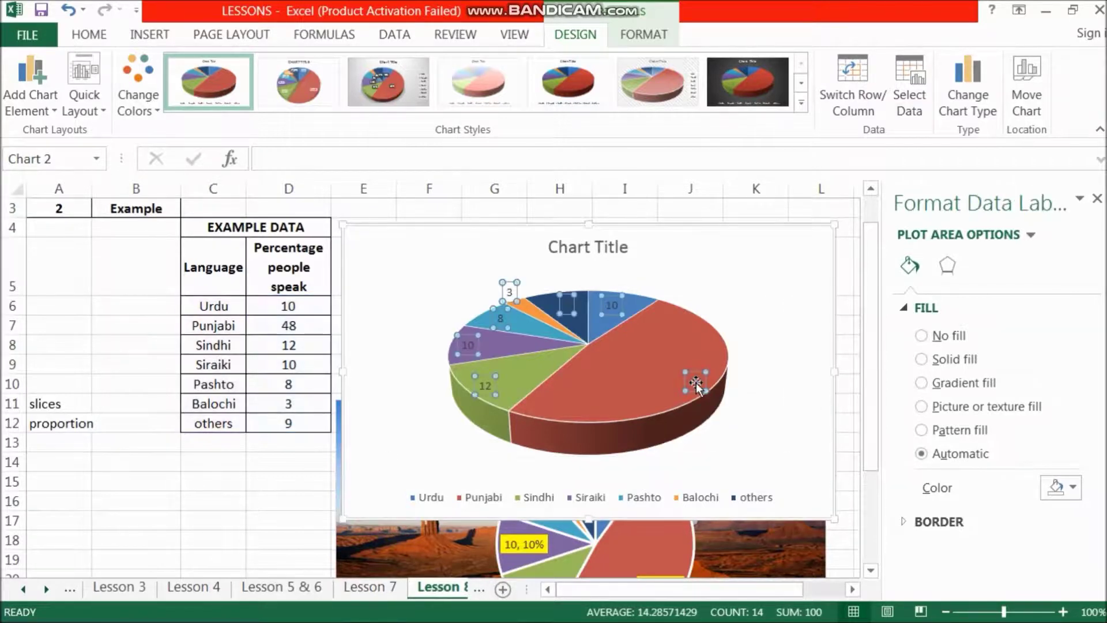
Enlarge the 3-D pie chart's data labels to 14 pt and make them bold
click(90, 34)
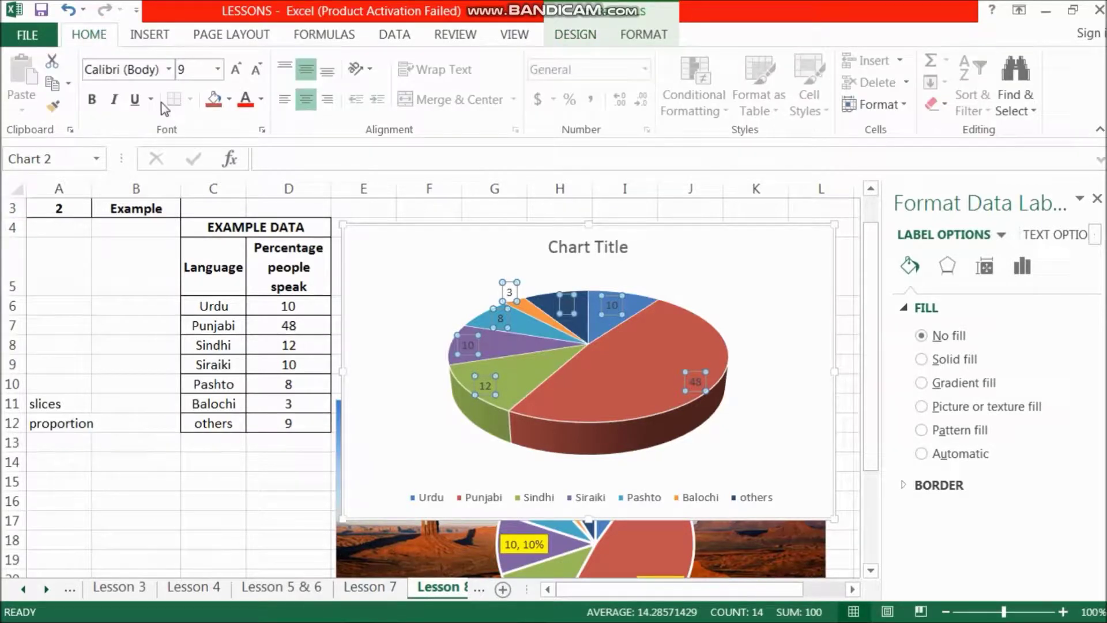
click(235, 72)
click(236, 73)
click(235, 72)
click(235, 73)
click(235, 72)
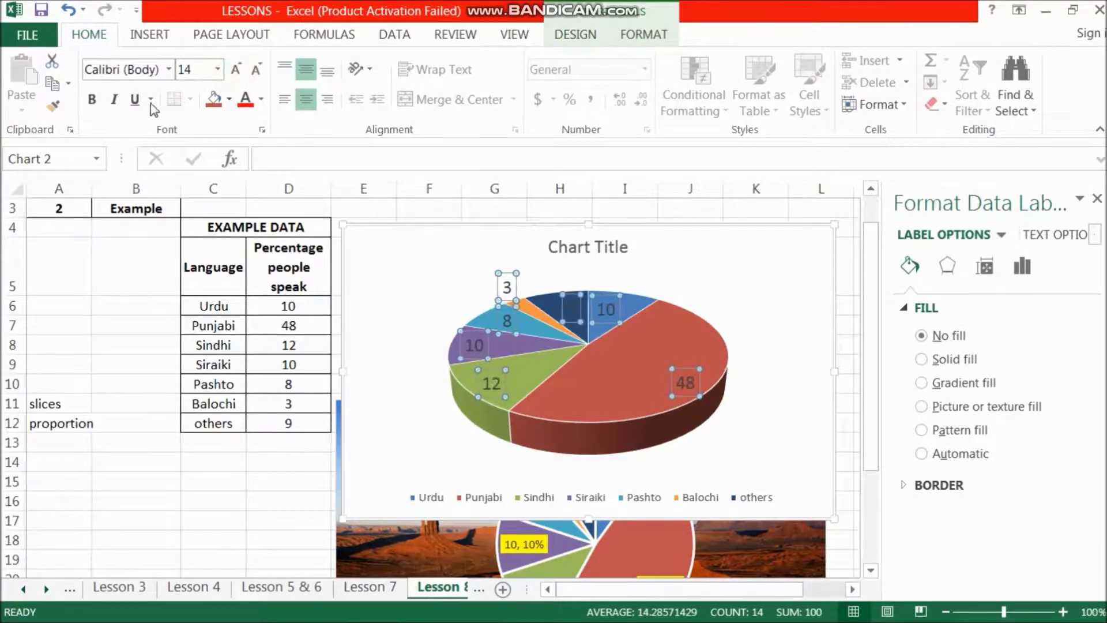
click(92, 99)
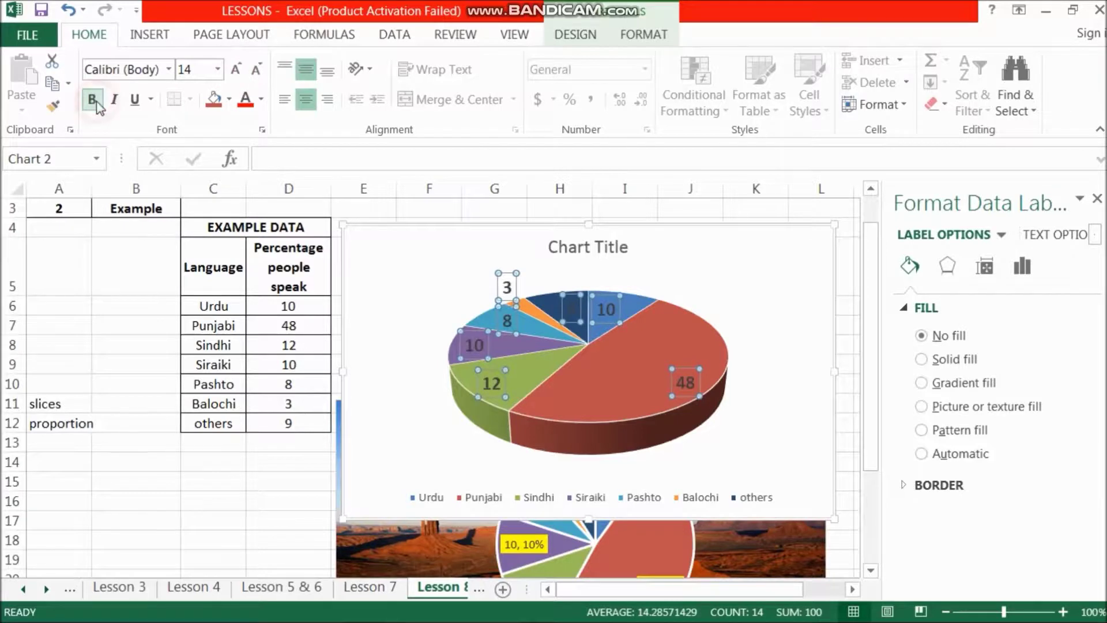
Select the plot area, whole chart, title and desert-picture chart in turn to check the labels
click(780, 338)
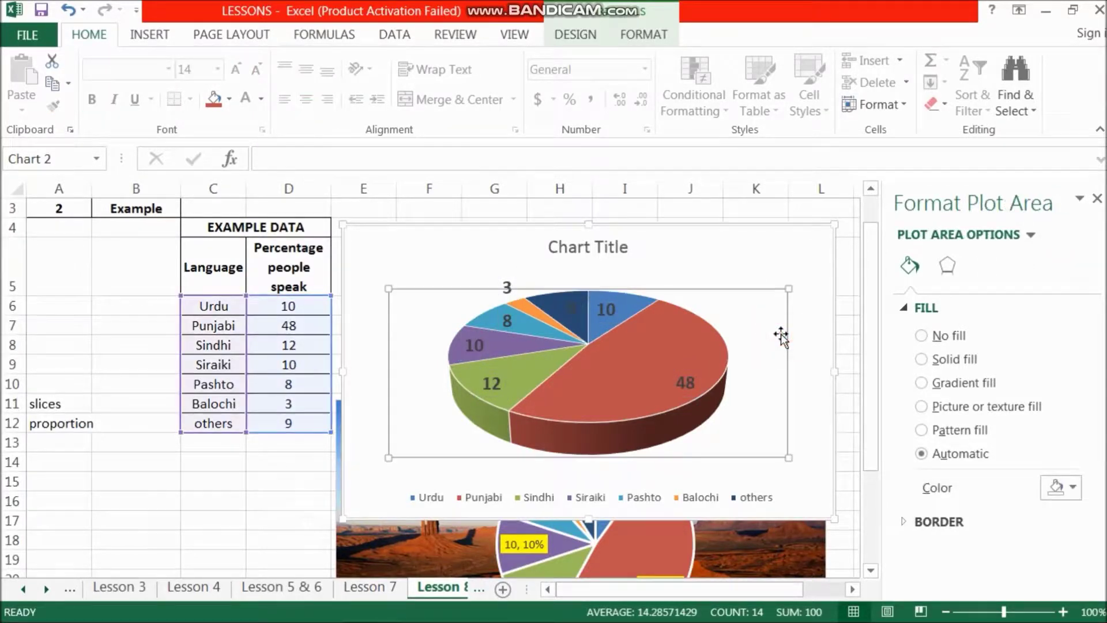
click(787, 272)
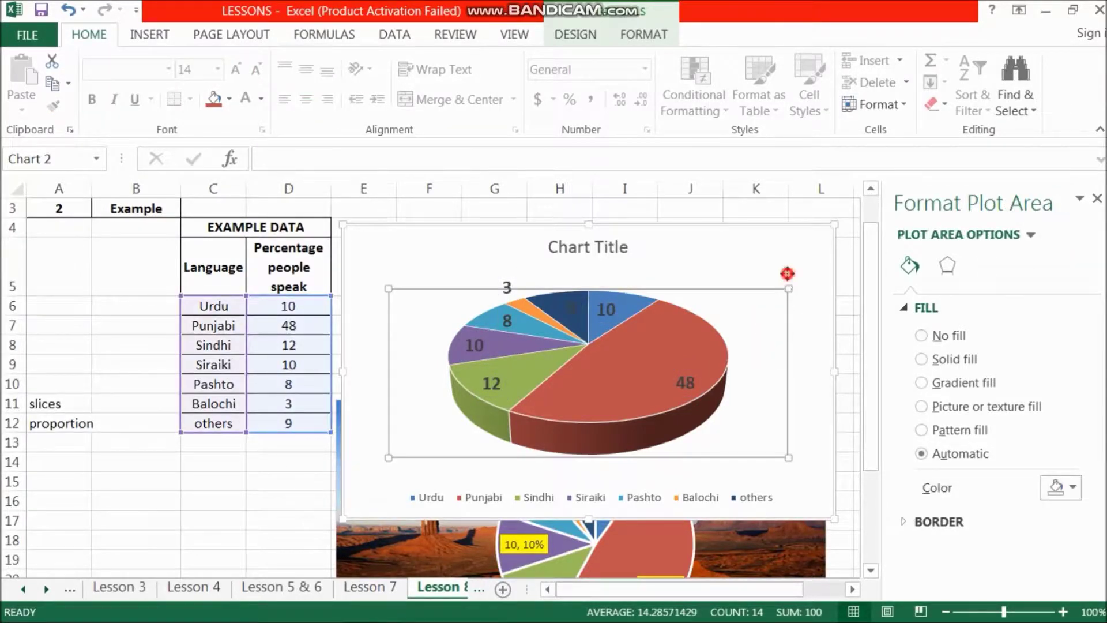
click(615, 246)
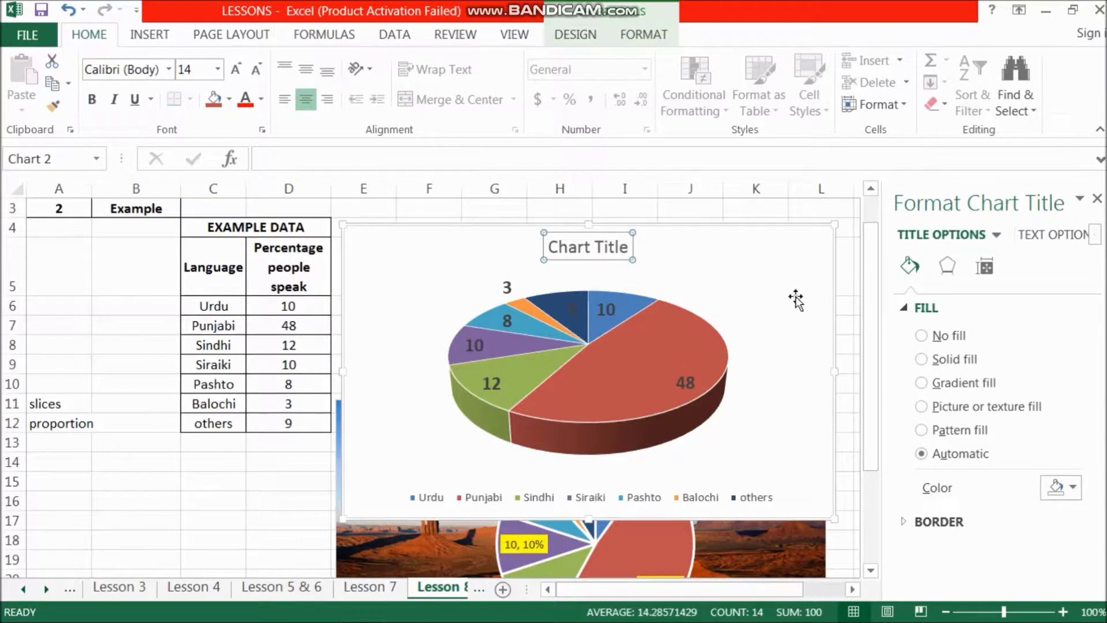
click(748, 553)
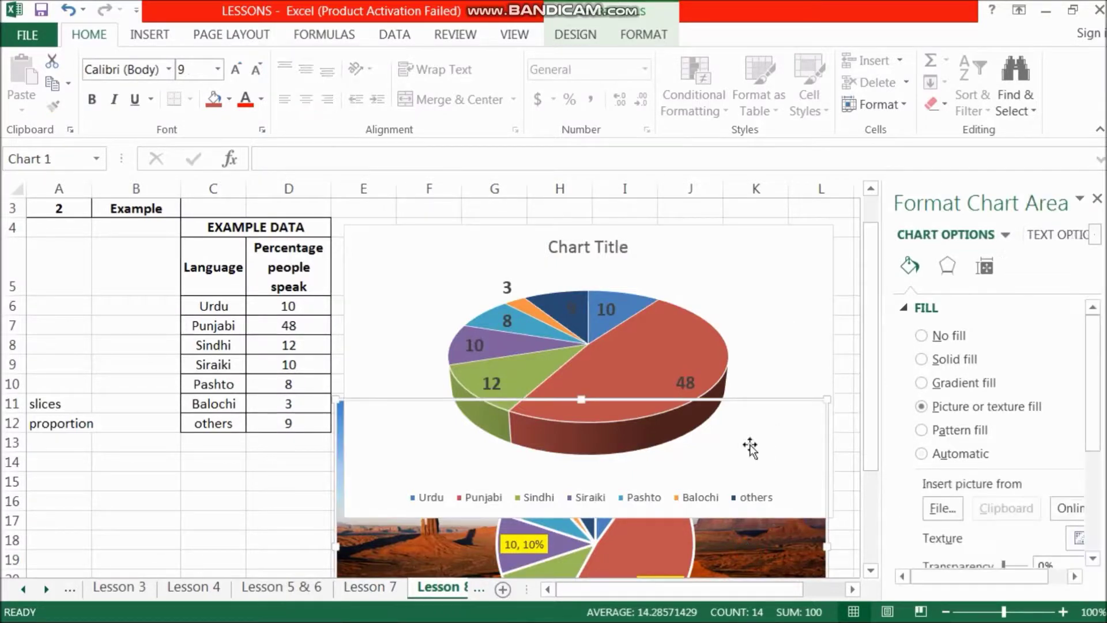
click(761, 355)
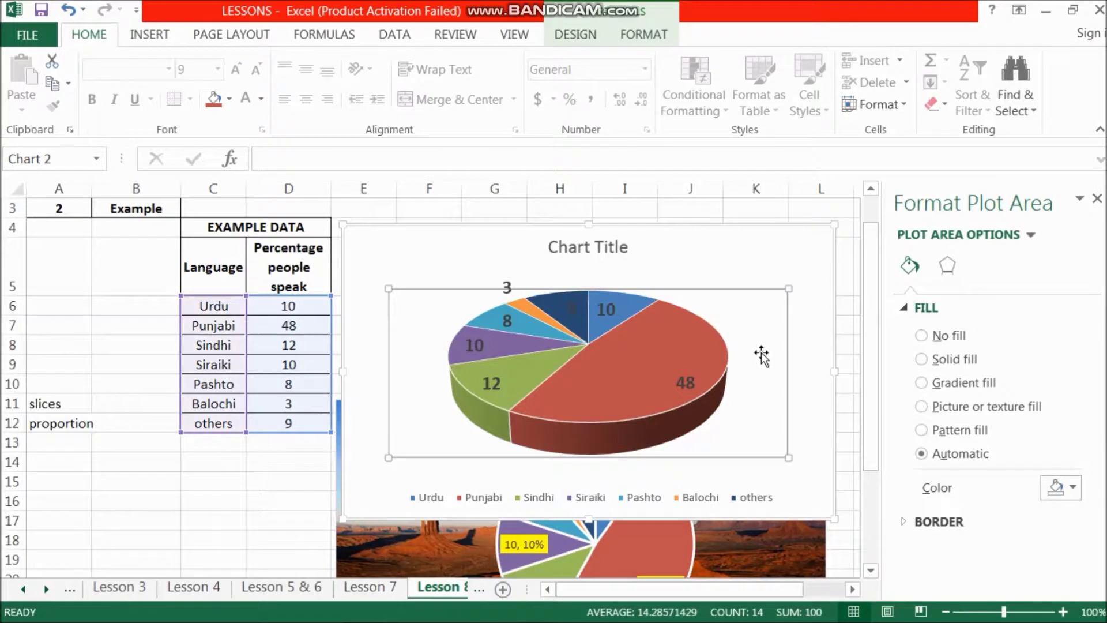